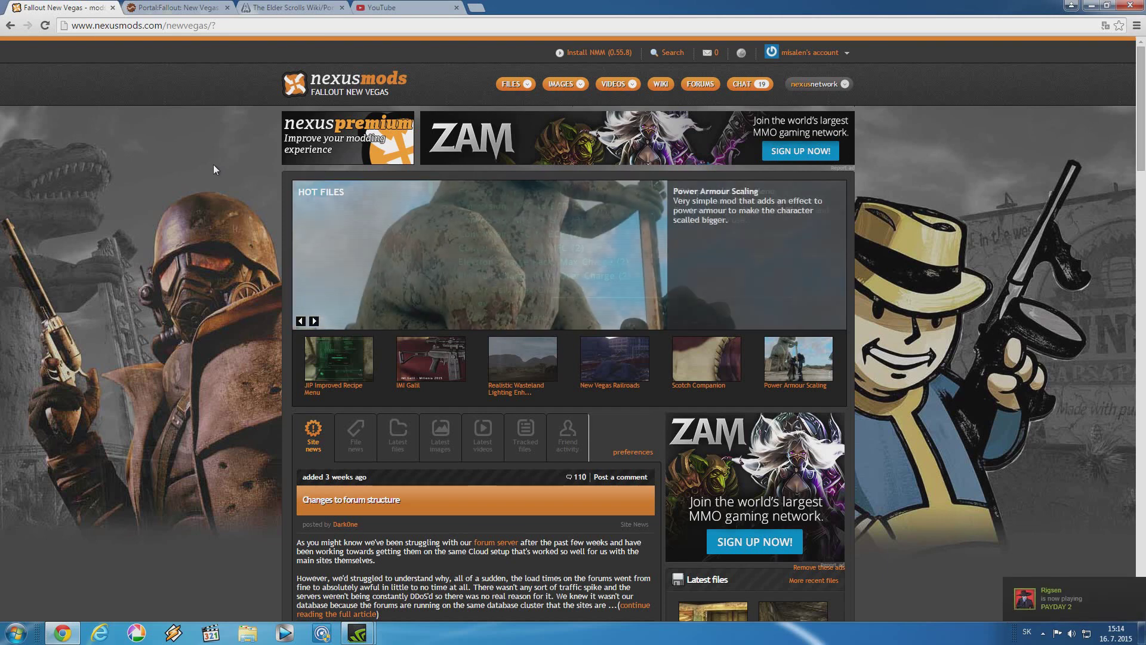
# Step: Download the Nexus Mod Manager 0.55.8 installer for Vista, Win 7 and Win 8 from the Install NMM page
pyautogui.click(511, 84)
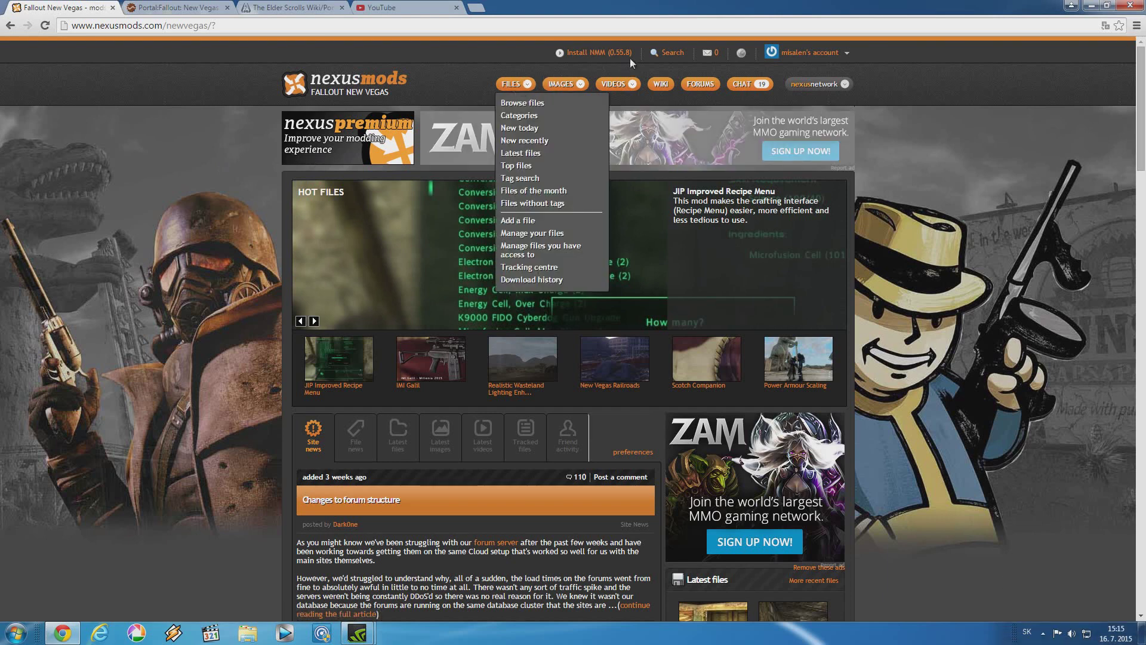
pyautogui.click(631, 81)
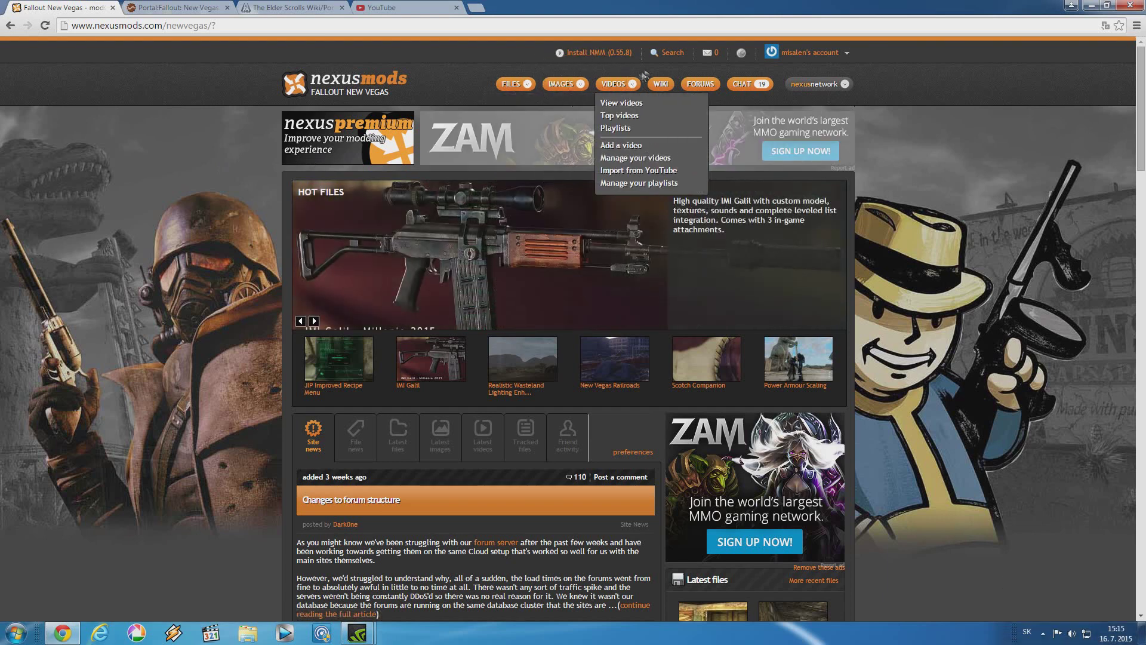
pyautogui.click(604, 55)
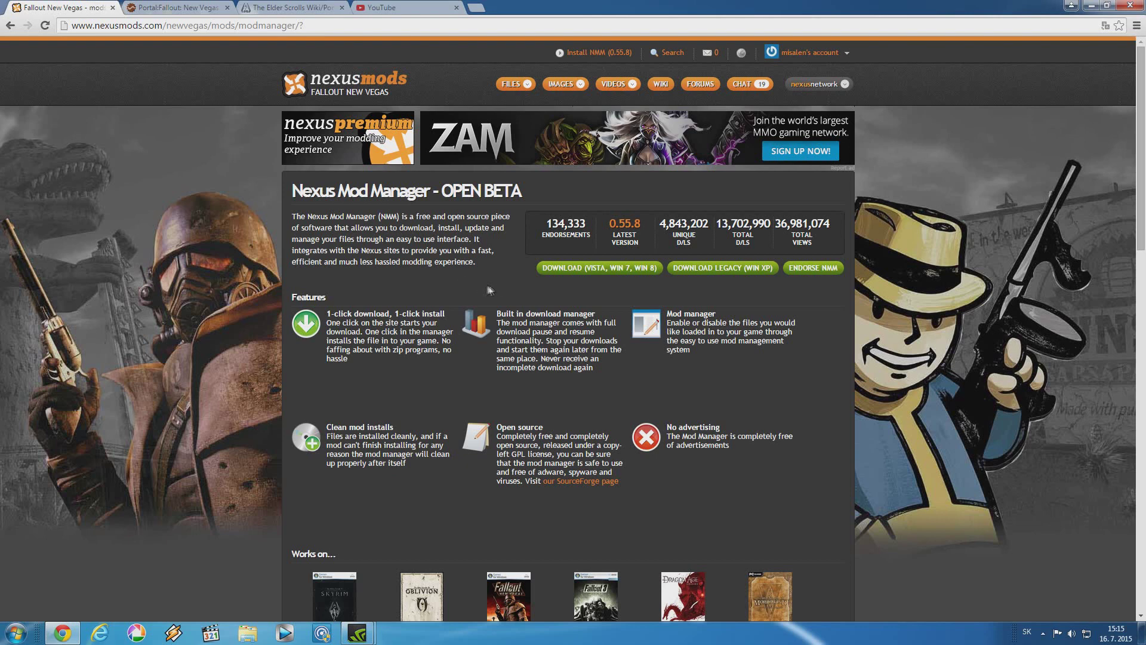
pyautogui.click(574, 272)
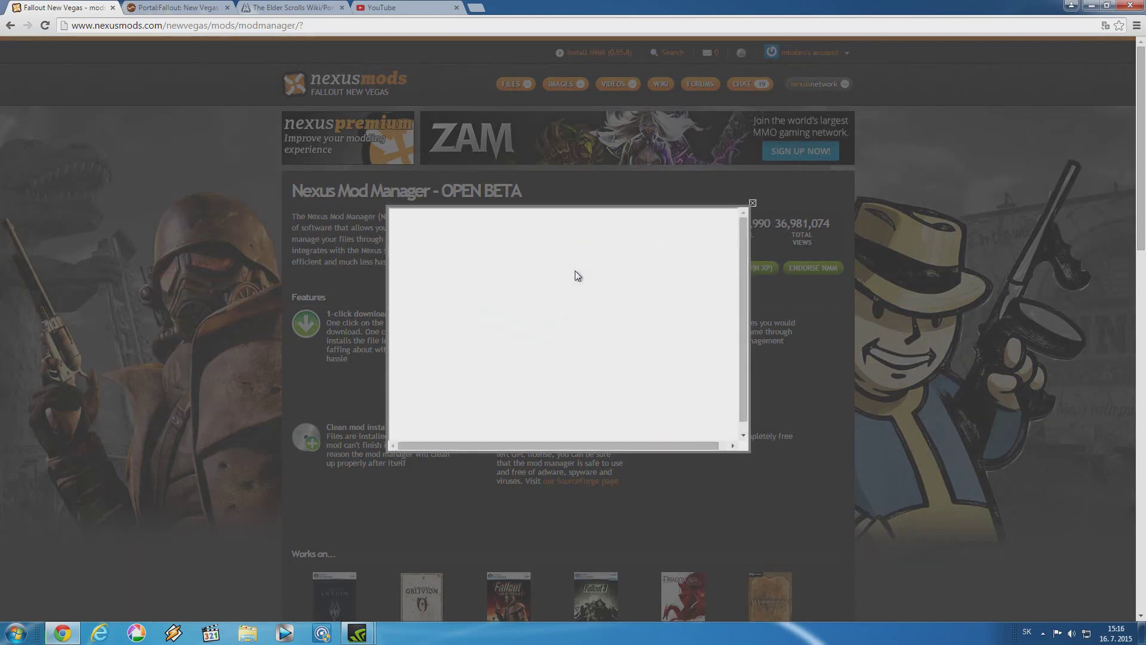
pyautogui.click(91, 368)
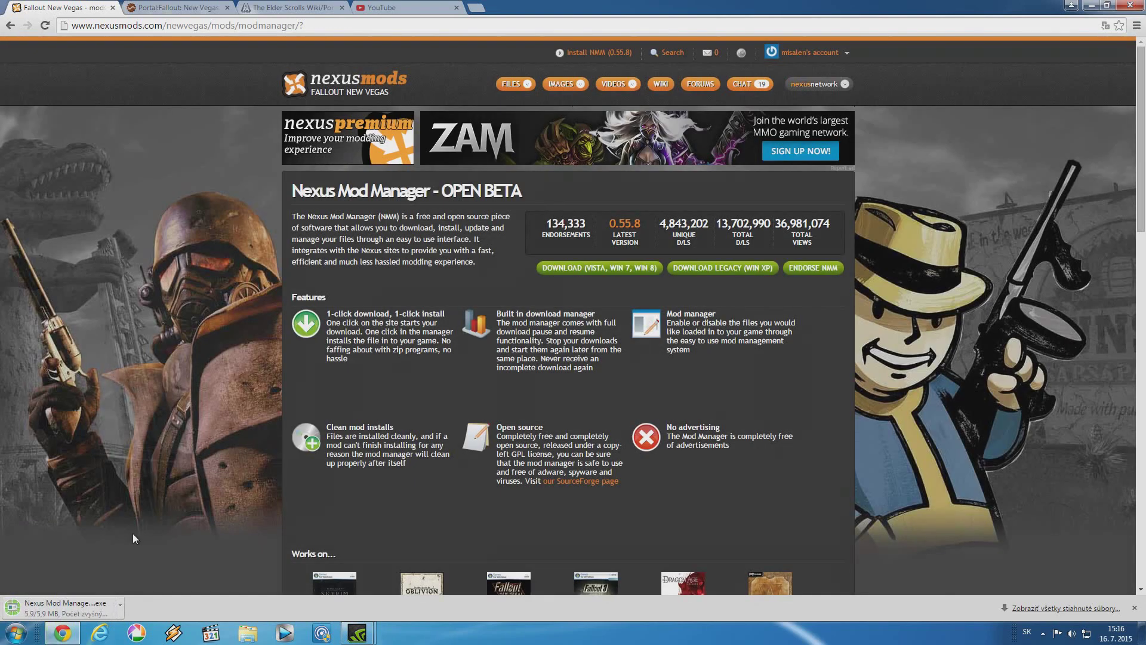
# Step: Run the NMM installer, accept the licence agreement and pass the release notes
pyautogui.click(83, 599)
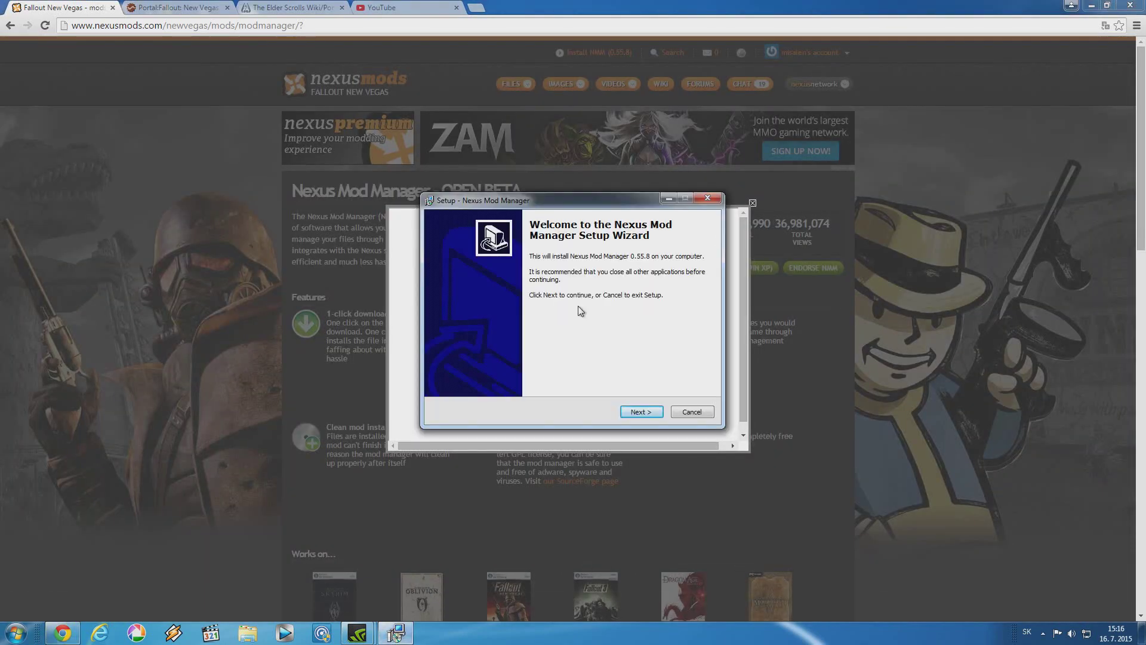
pyautogui.click(639, 412)
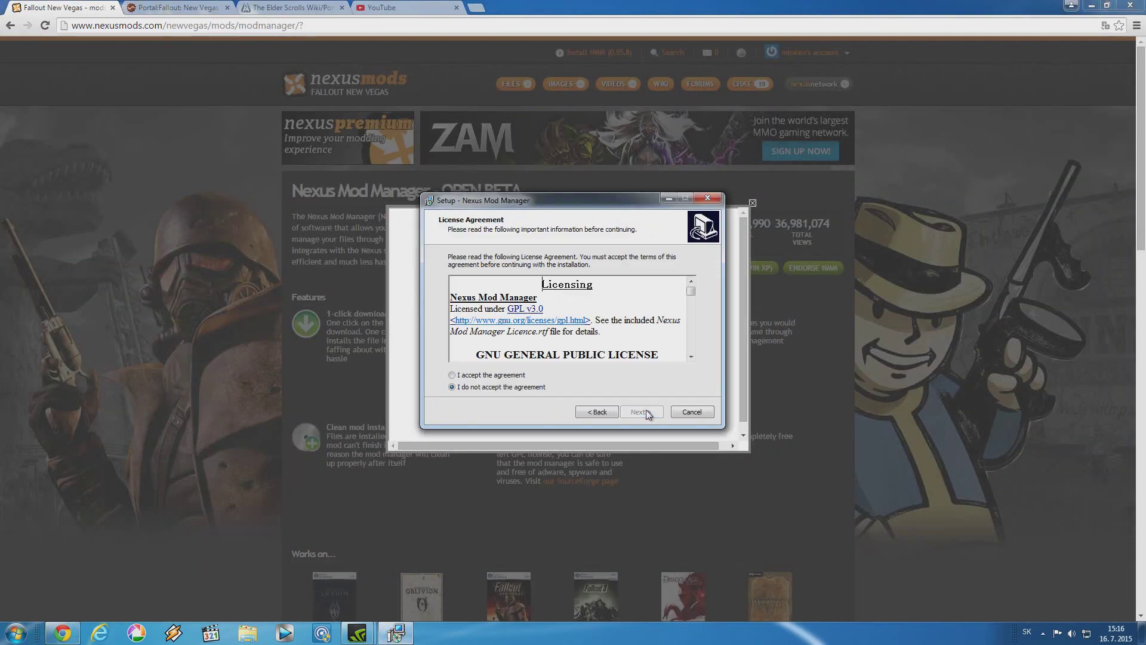
pyautogui.click(521, 376)
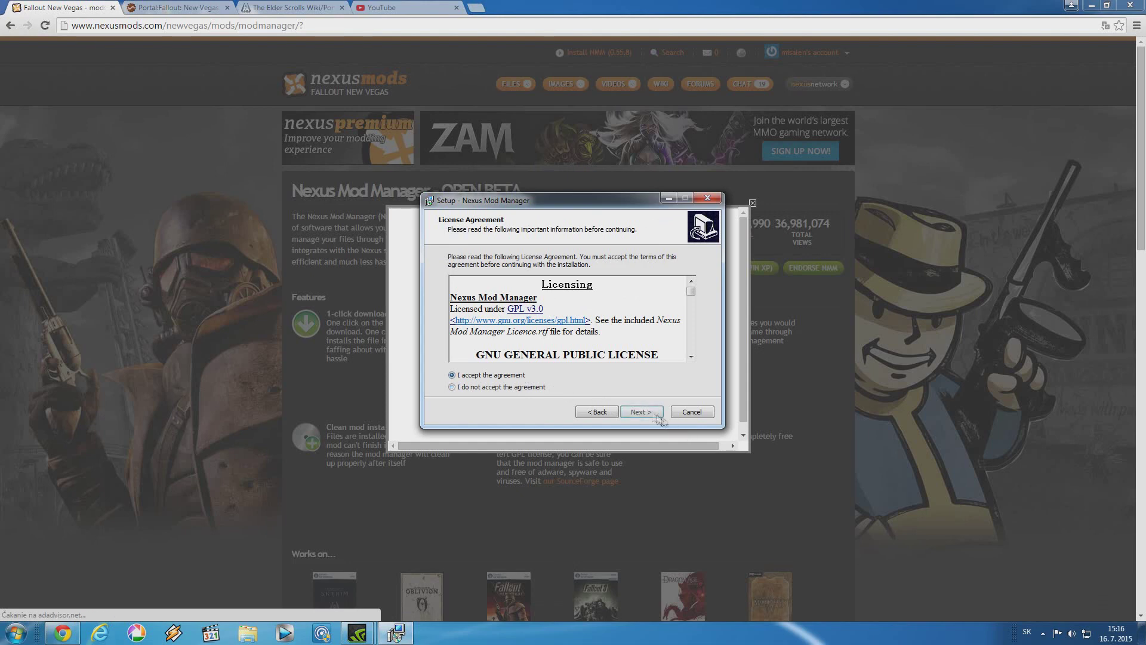
pyautogui.click(650, 412)
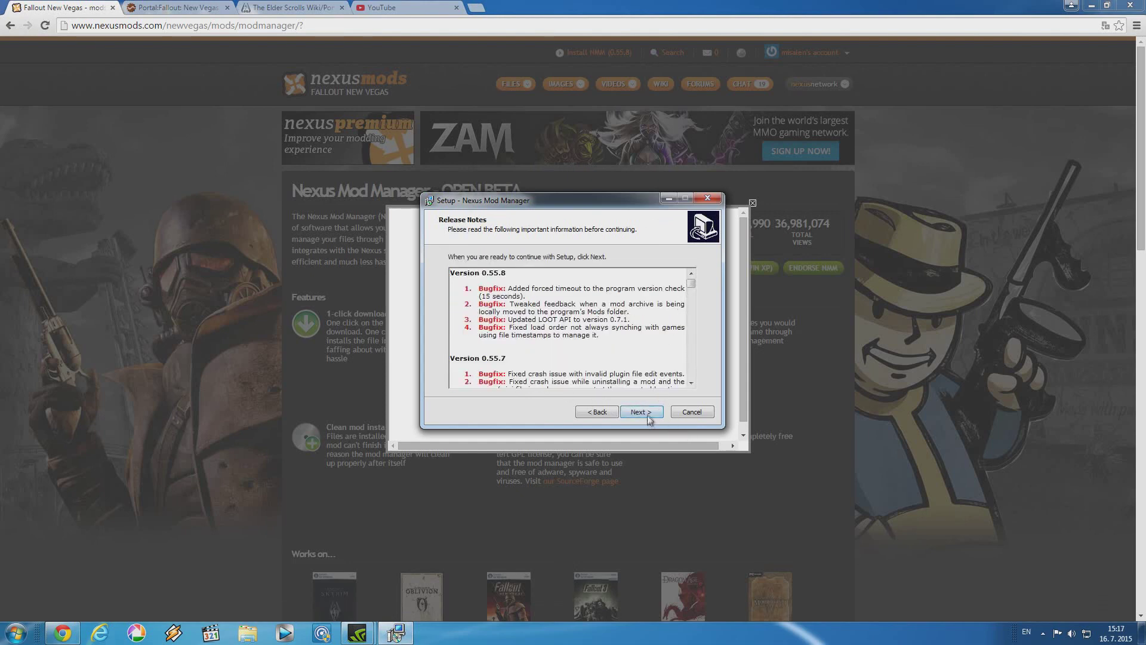
pyautogui.click(649, 413)
# Step: Install NMM with the default folder, Start menu folder and tasks, then launch it
pyautogui.click(640, 411)
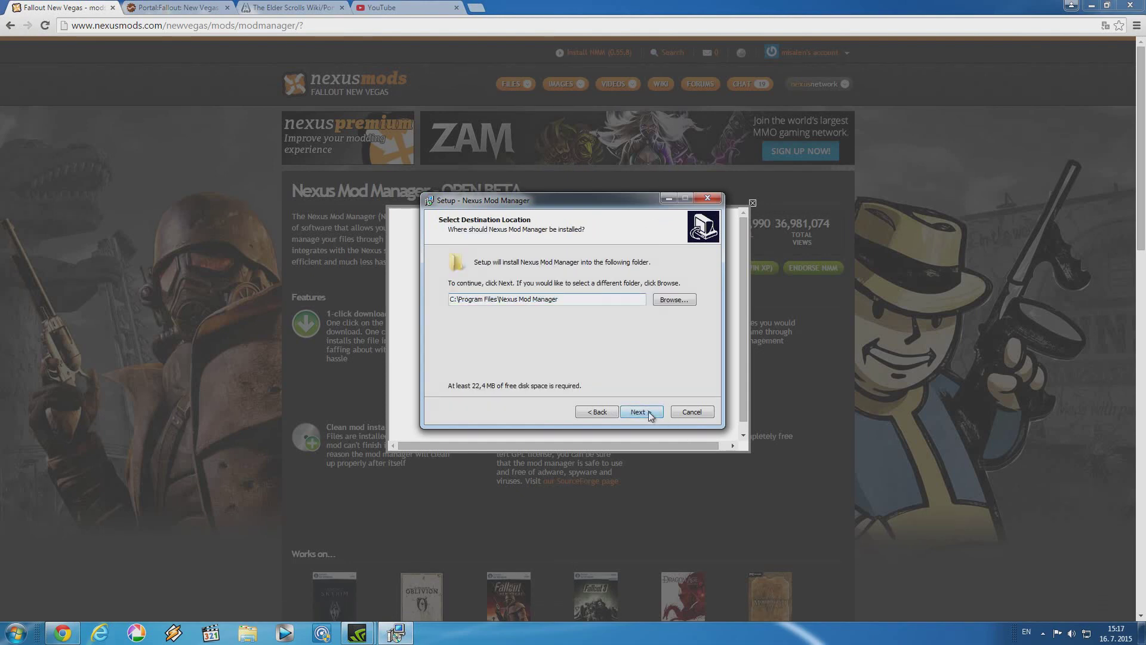
pyautogui.click(640, 411)
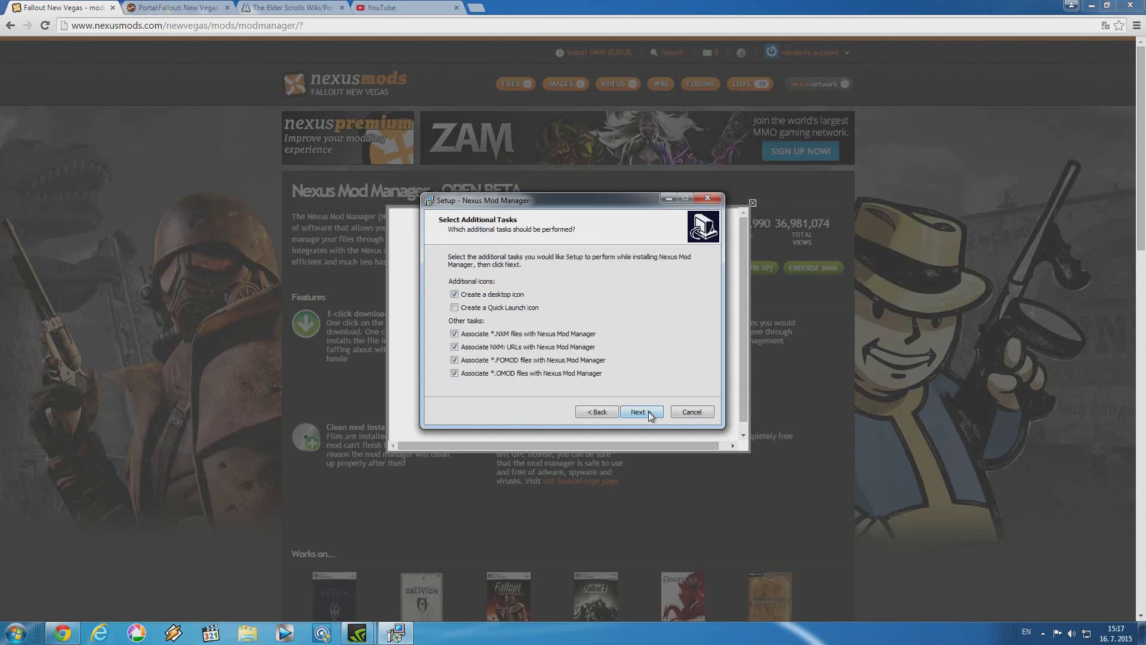
pyautogui.click(650, 413)
pyautogui.click(650, 413)
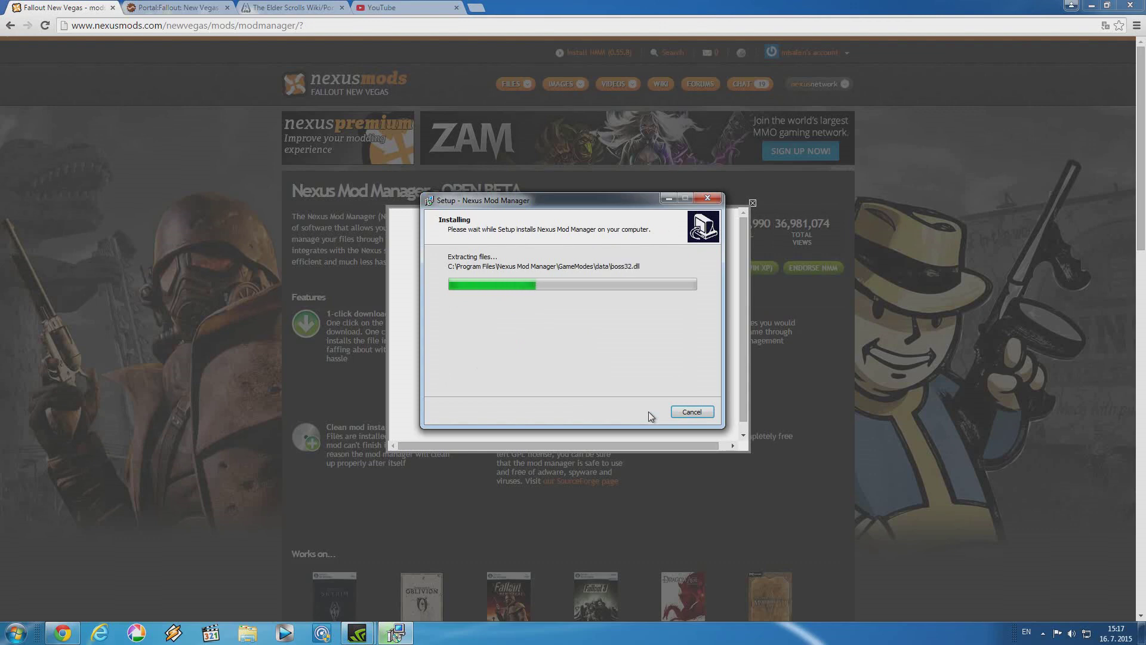
pyautogui.click(650, 415)
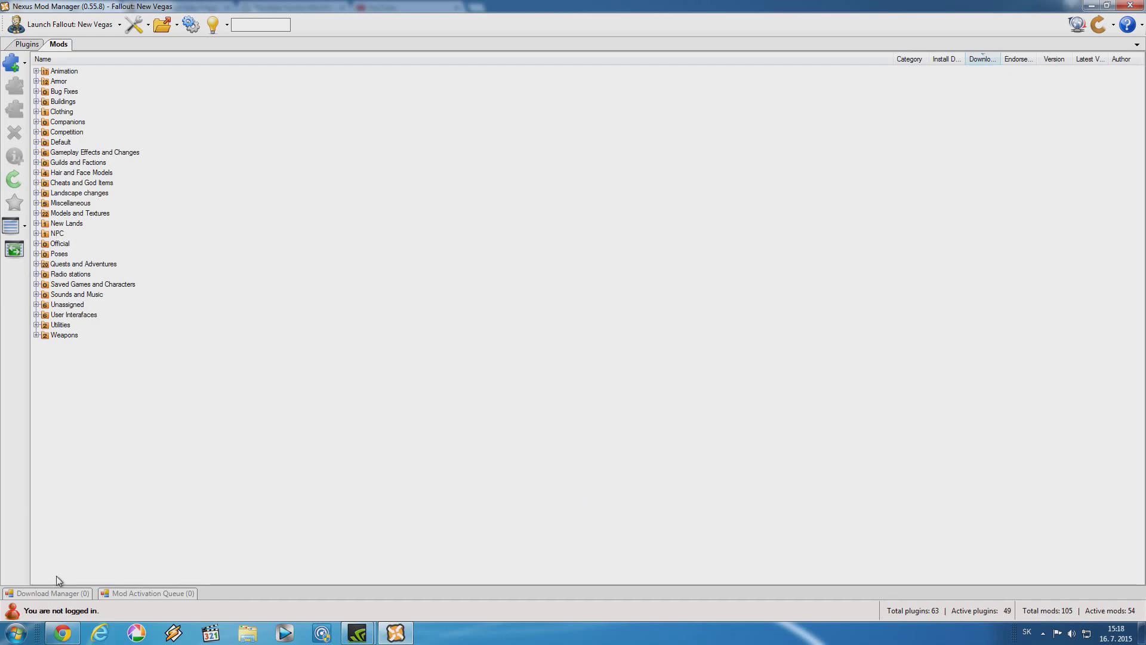
pyautogui.click(63, 633)
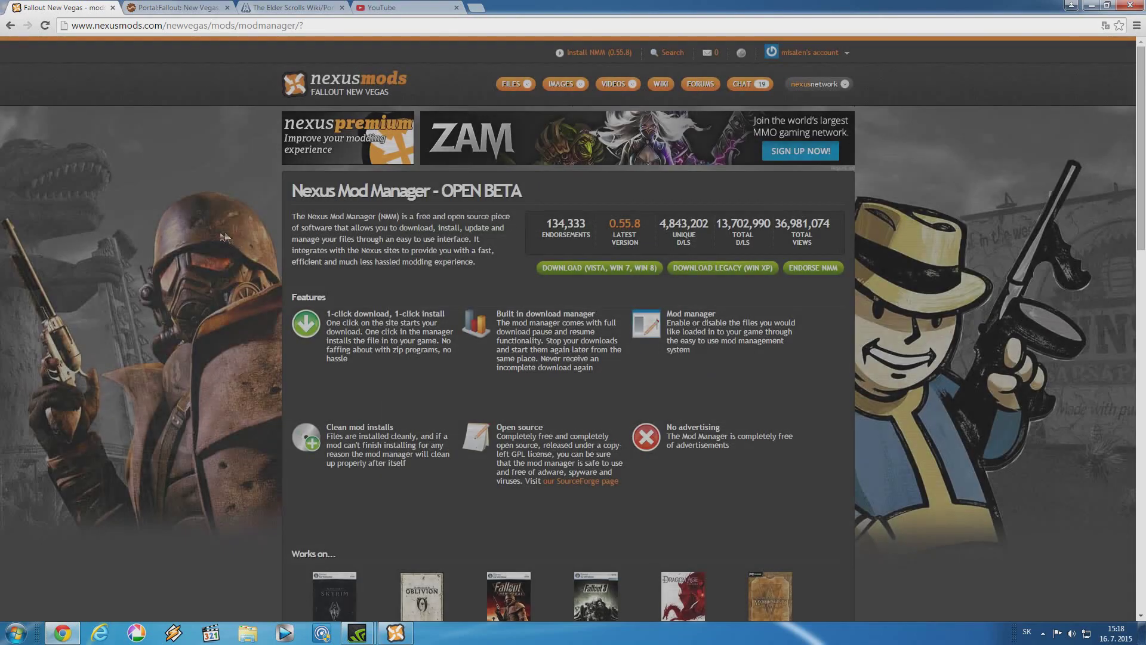
# Step: Open the IMI Galil mod page from the New Vegas home page and read its installation instructions
pyautogui.click(382, 80)
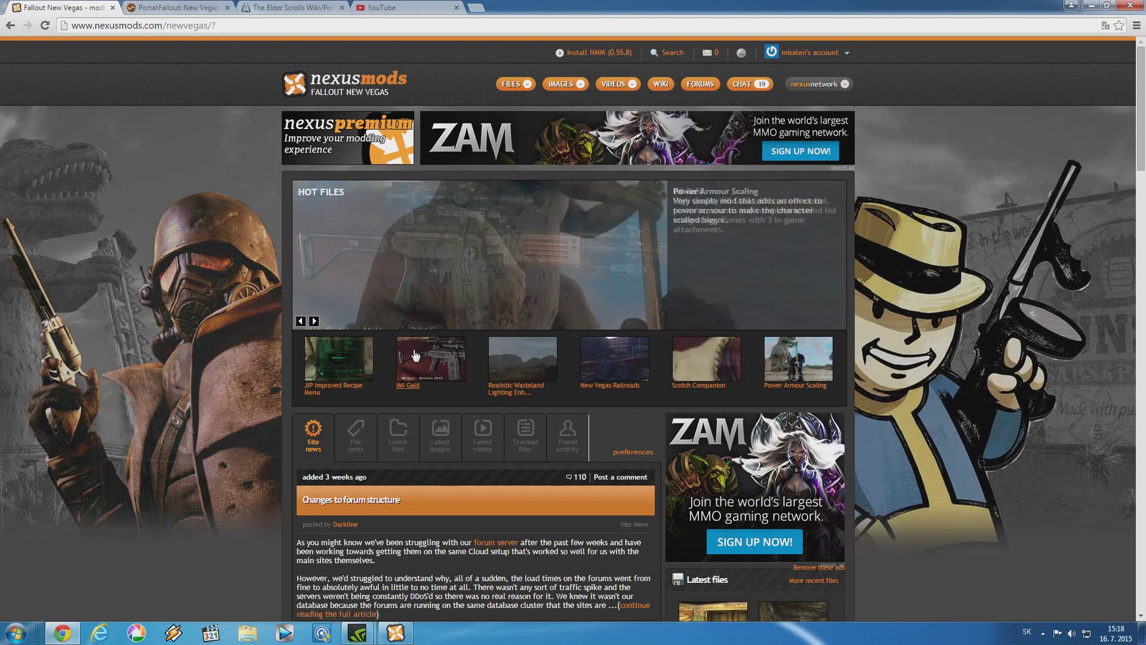
pyautogui.click(430, 365)
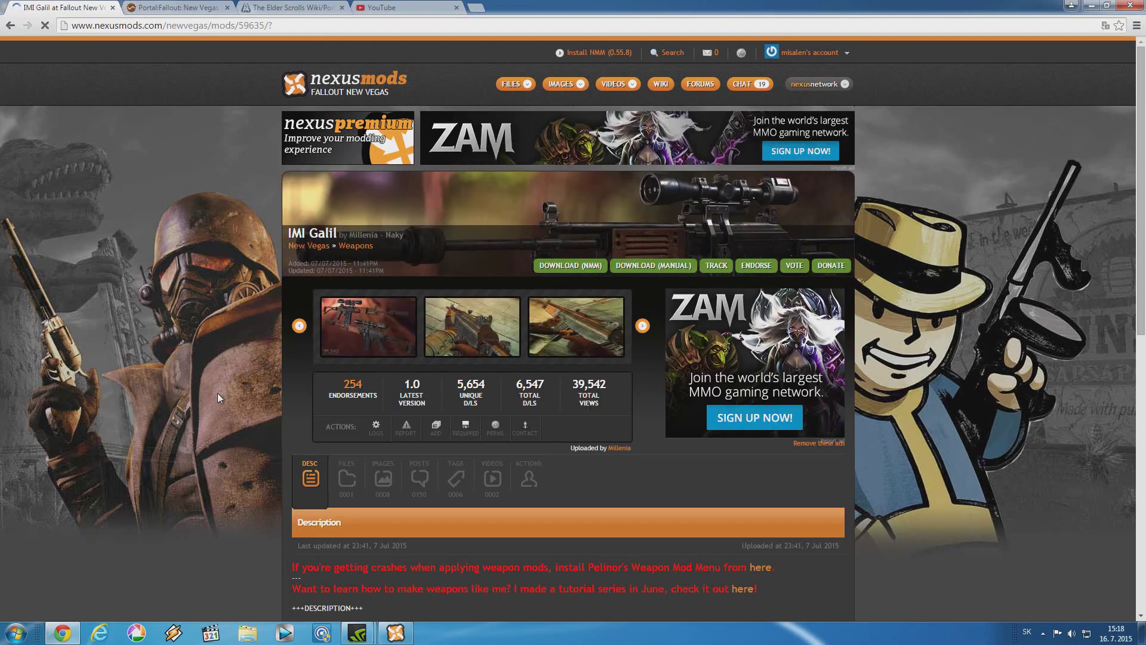
pyautogui.scroll(-4, 209, 395)
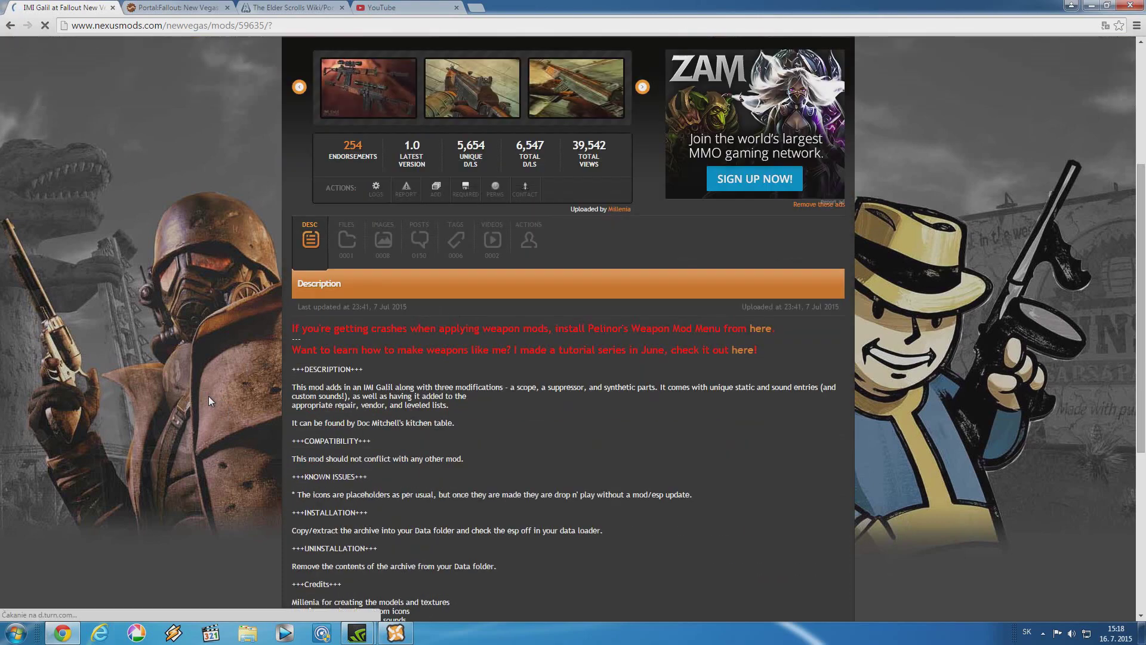
pyautogui.scroll(-2, 209, 395)
pyautogui.moveTo(603, 412); pyautogui.dragTo(313, 414)
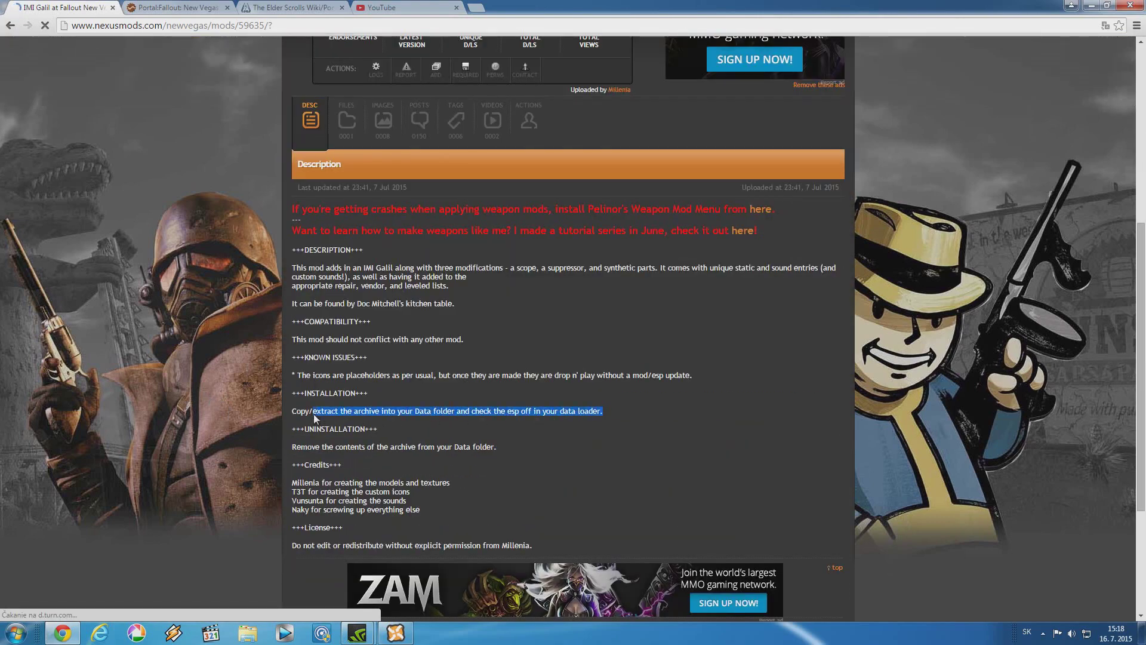
pyautogui.click(313, 413)
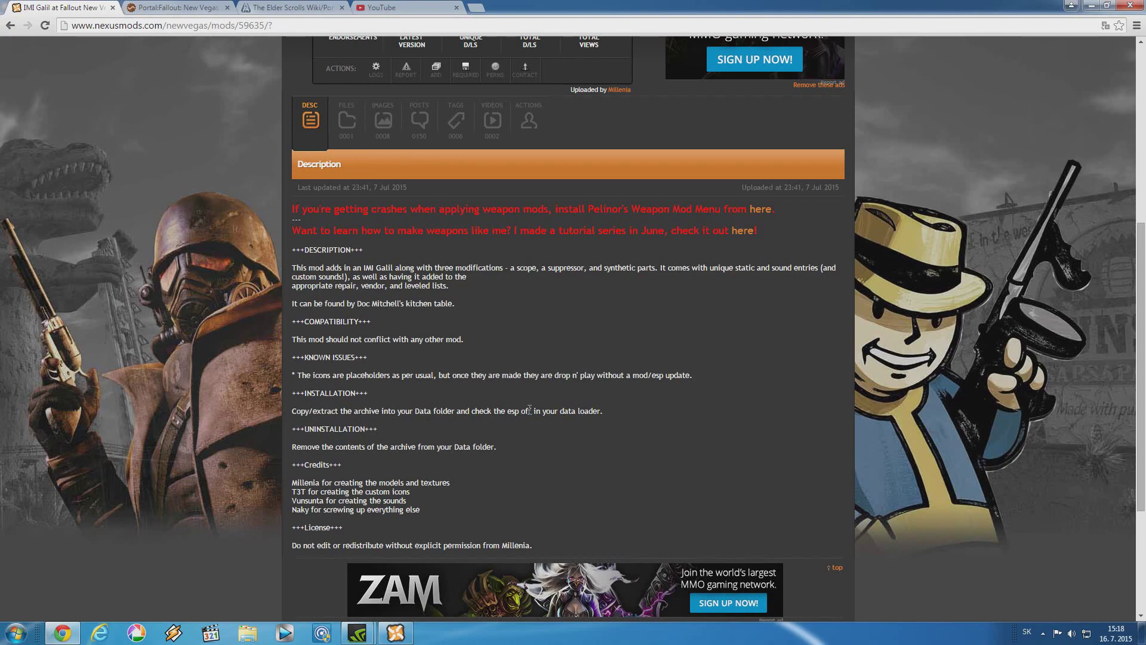
# Step: Download IMI Galil 1.0 with the manager from the FILES tab and switch to NMM
pyautogui.scroll(5, 618, 452)
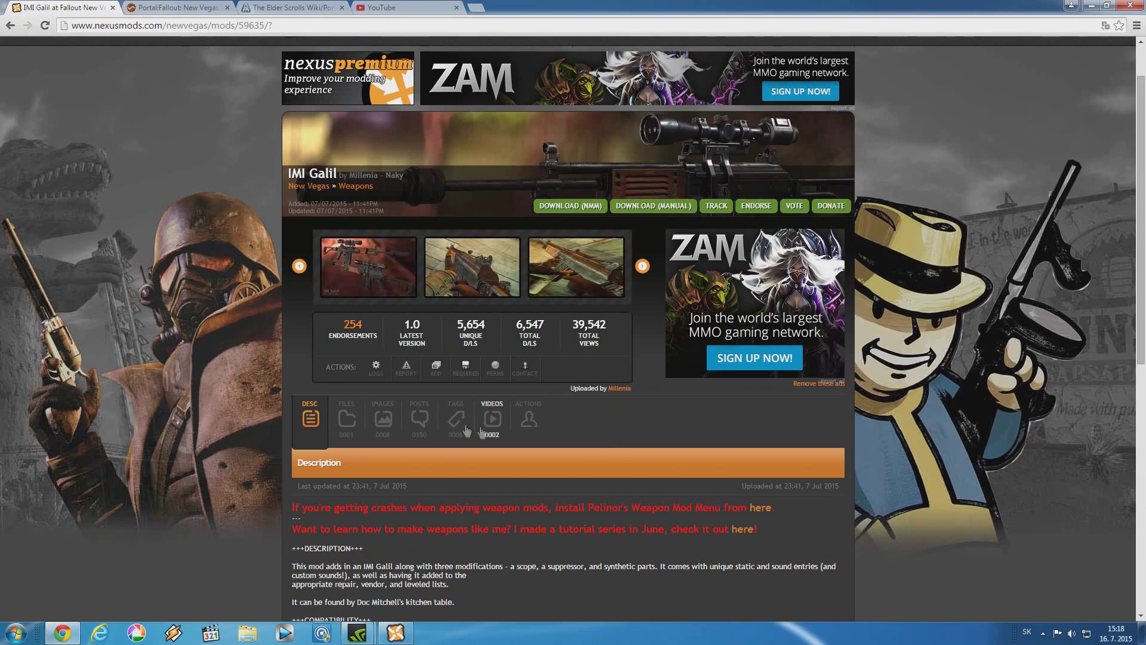
pyautogui.click(351, 421)
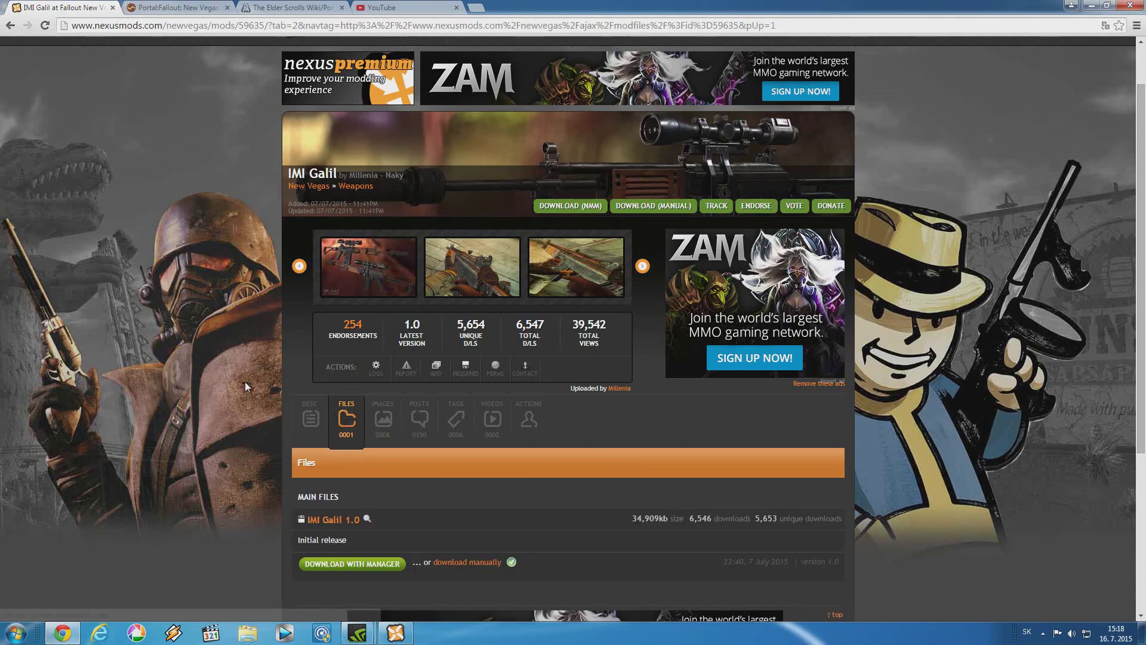
pyautogui.scroll(-2, 244, 382)
pyautogui.click(357, 445)
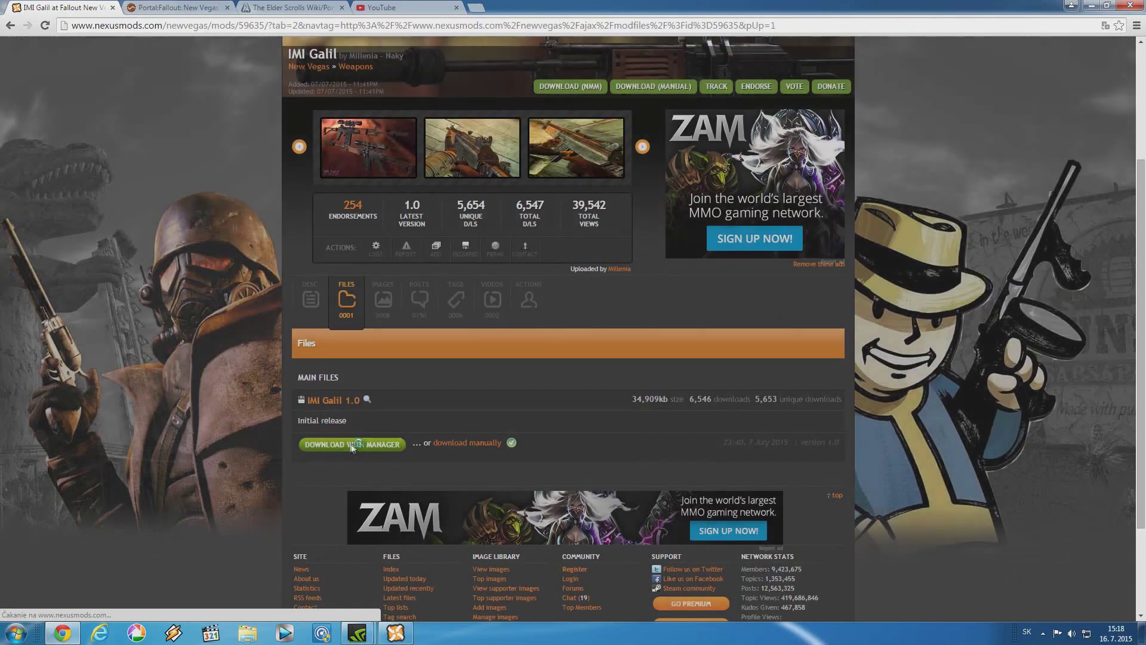
pyautogui.click(411, 638)
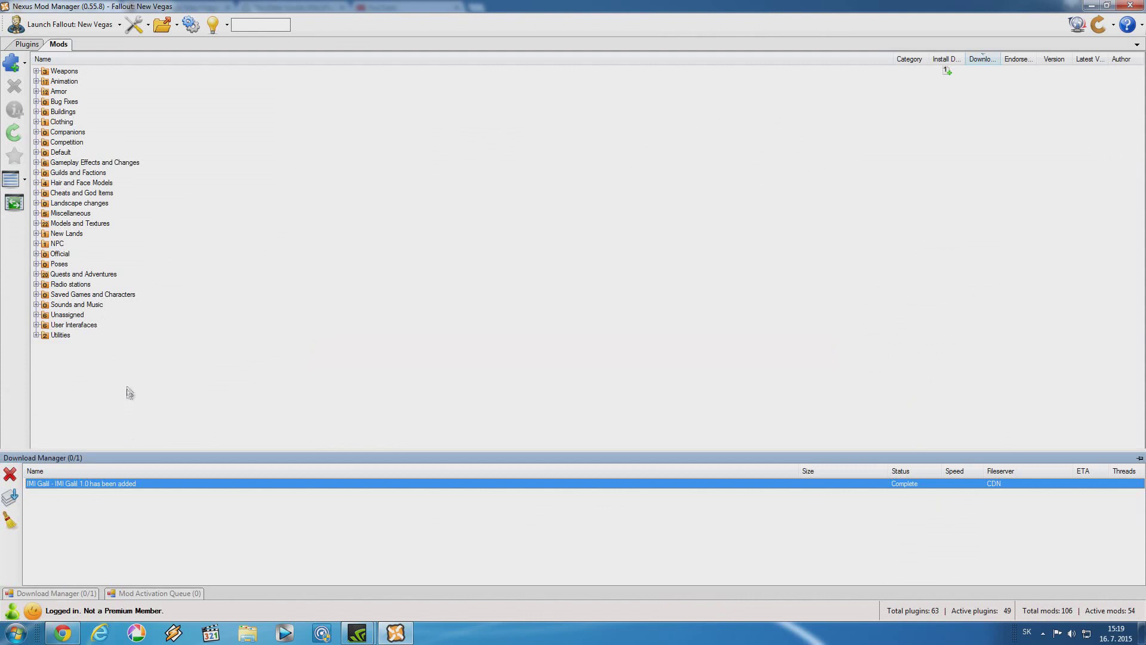
# Step: Activate IMI Galil 1.0 under Weapons, then check the activation queue and plugins list
pyautogui.click(36, 71)
pyautogui.click(99, 82)
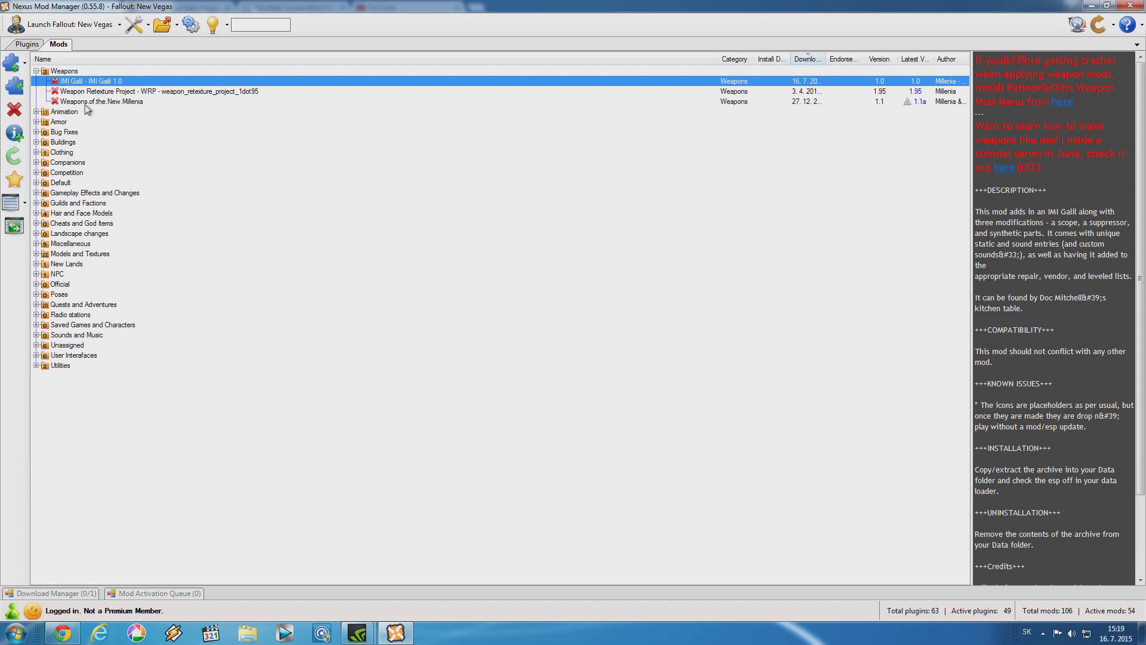
pyautogui.click(15, 87)
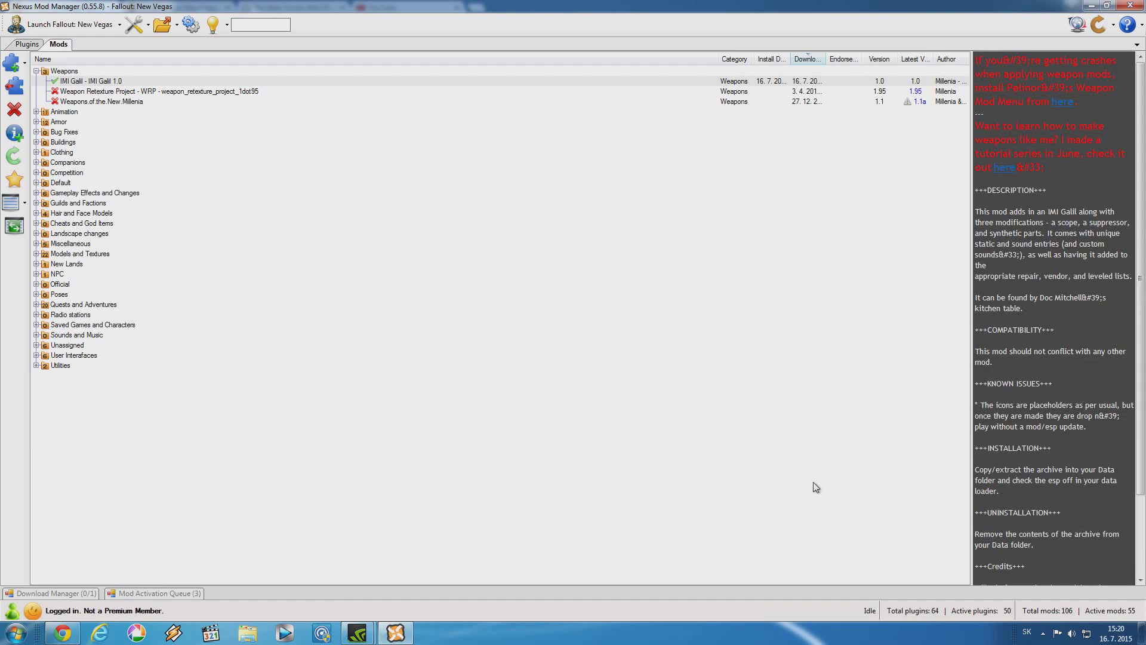
pyautogui.click(200, 592)
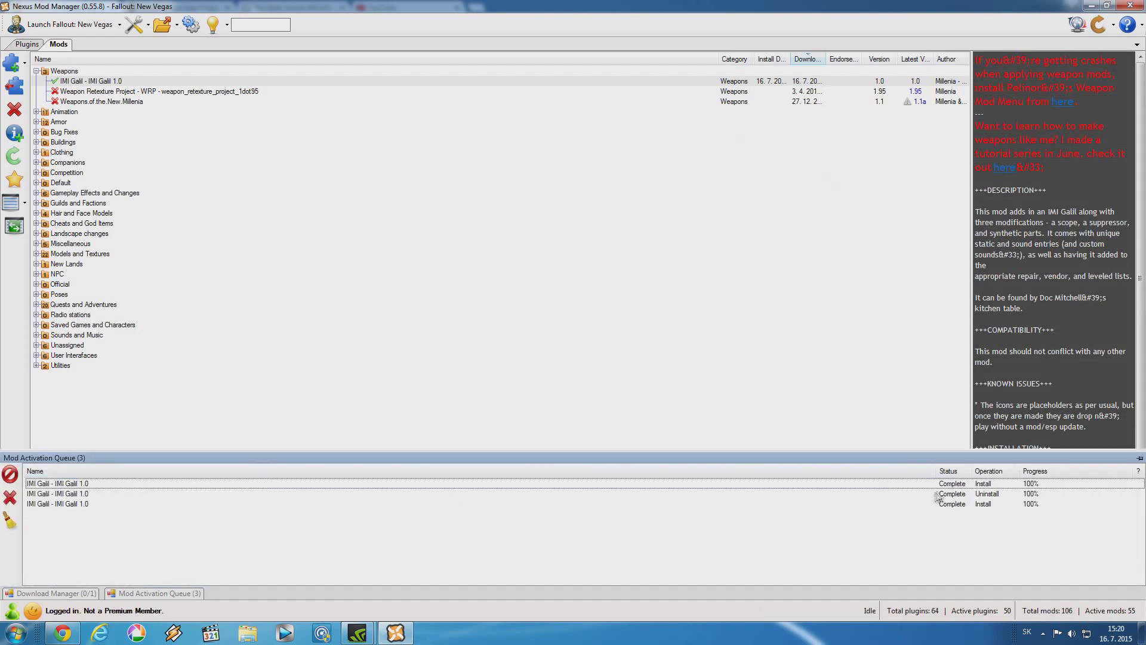
pyautogui.click(84, 81)
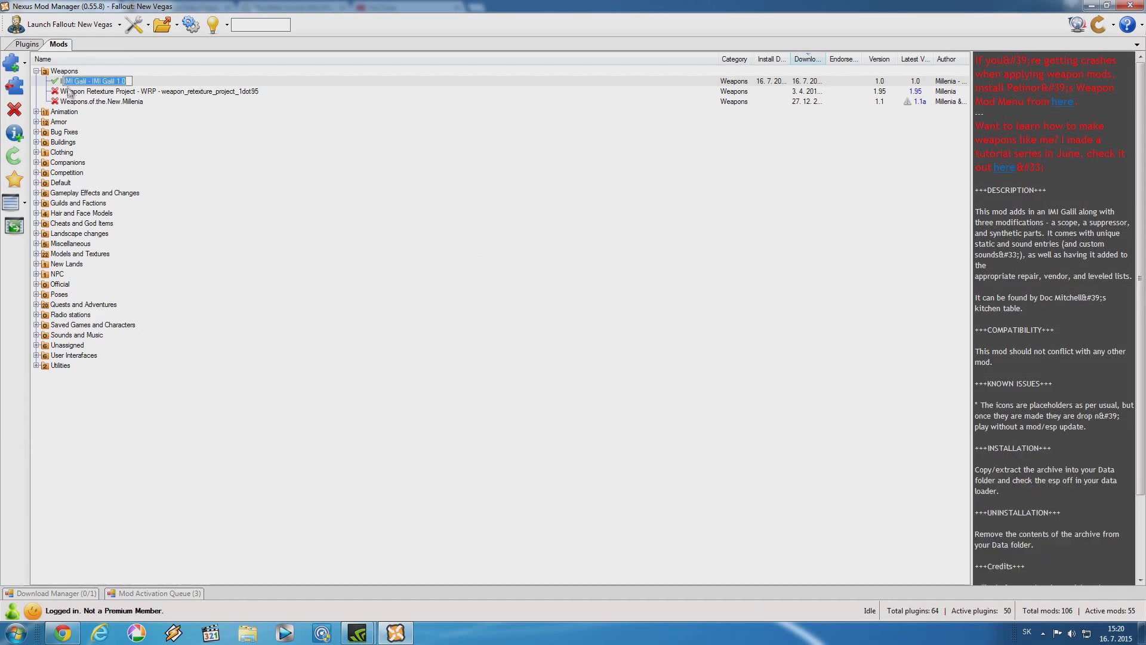
pyautogui.click(26, 44)
pyautogui.scroll(-5, 176, 98)
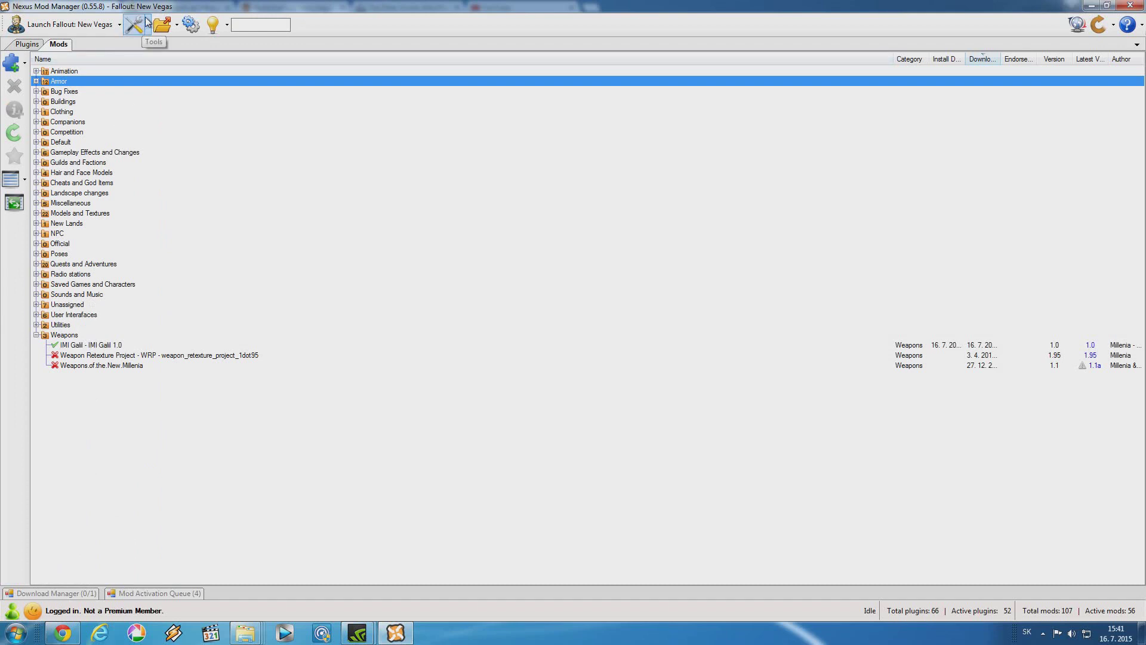
# Step: Remove archive invalidation from Tools, then reapply it, confirming with Áno
pyautogui.click(147, 23)
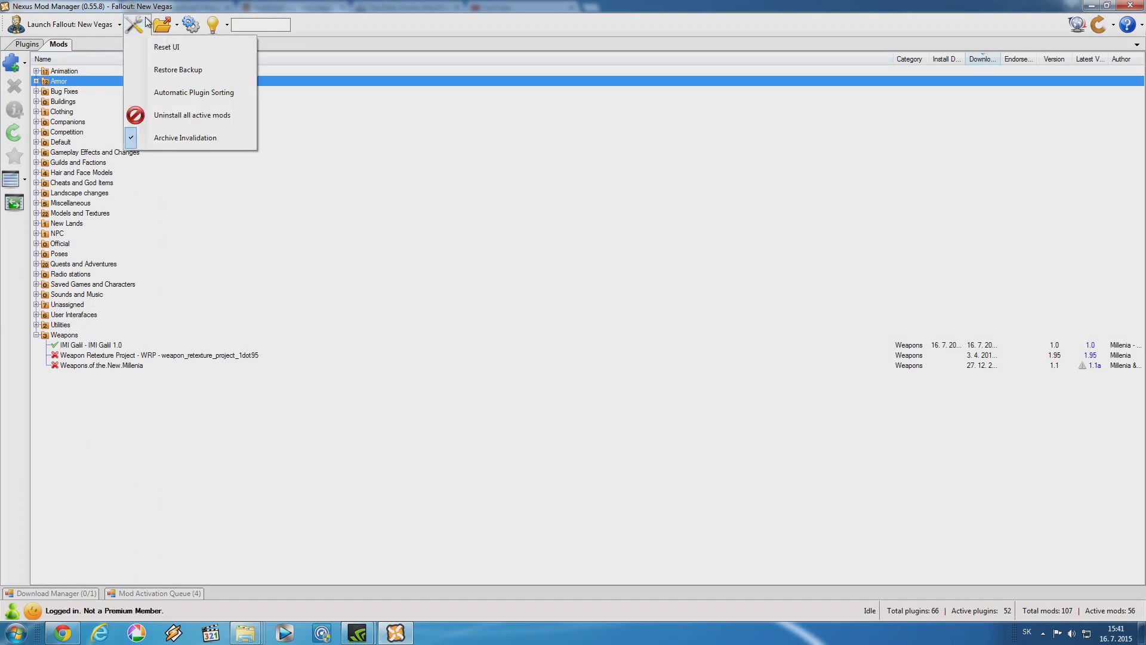
pyautogui.click(168, 138)
pyautogui.click(576, 361)
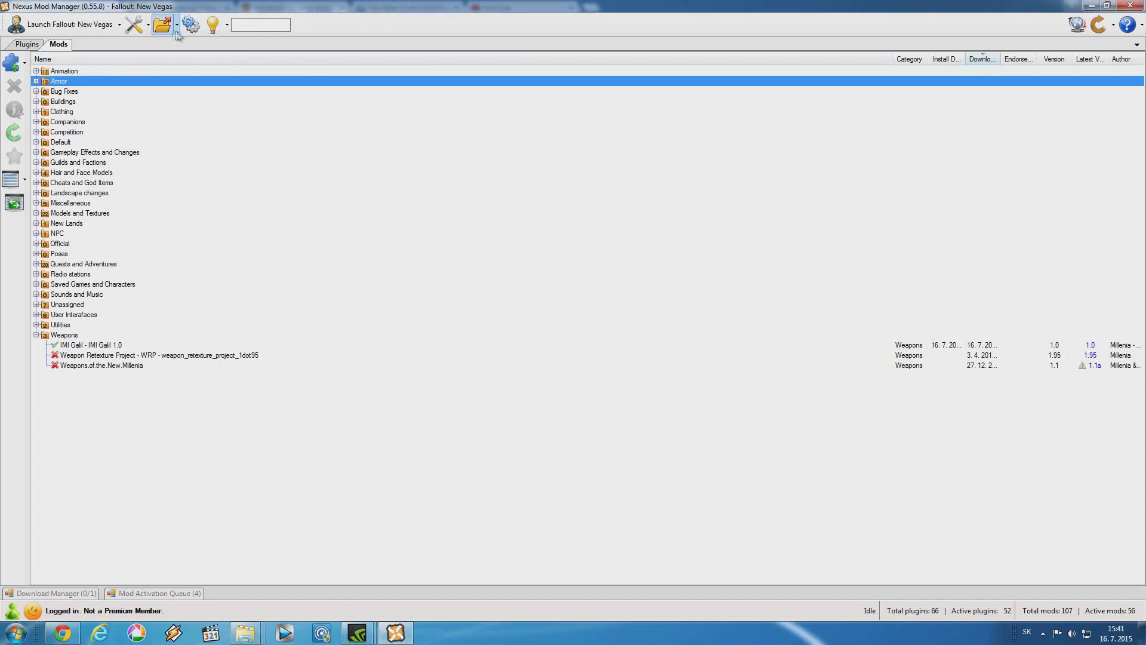
pyautogui.click(146, 24)
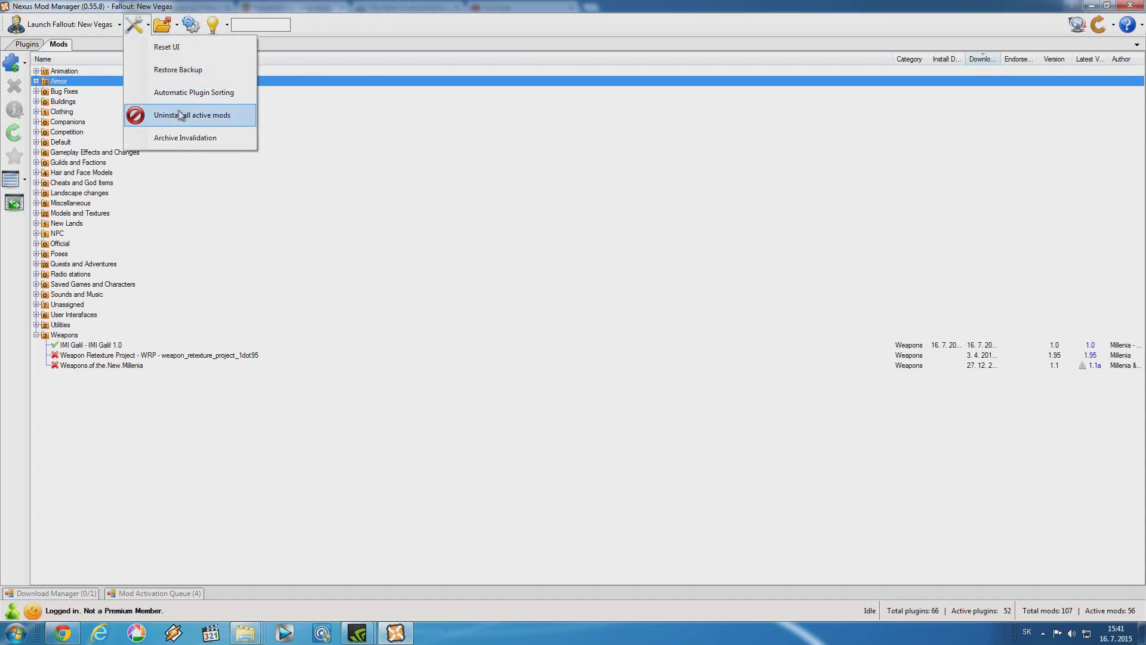
pyautogui.click(181, 133)
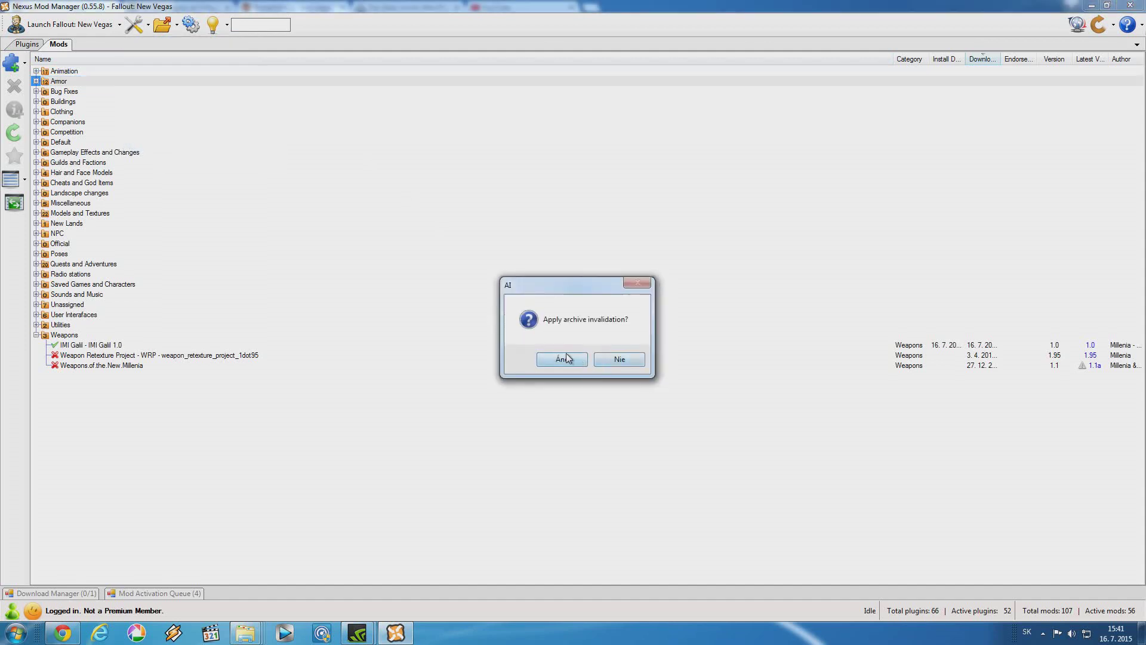
pyautogui.click(562, 359)
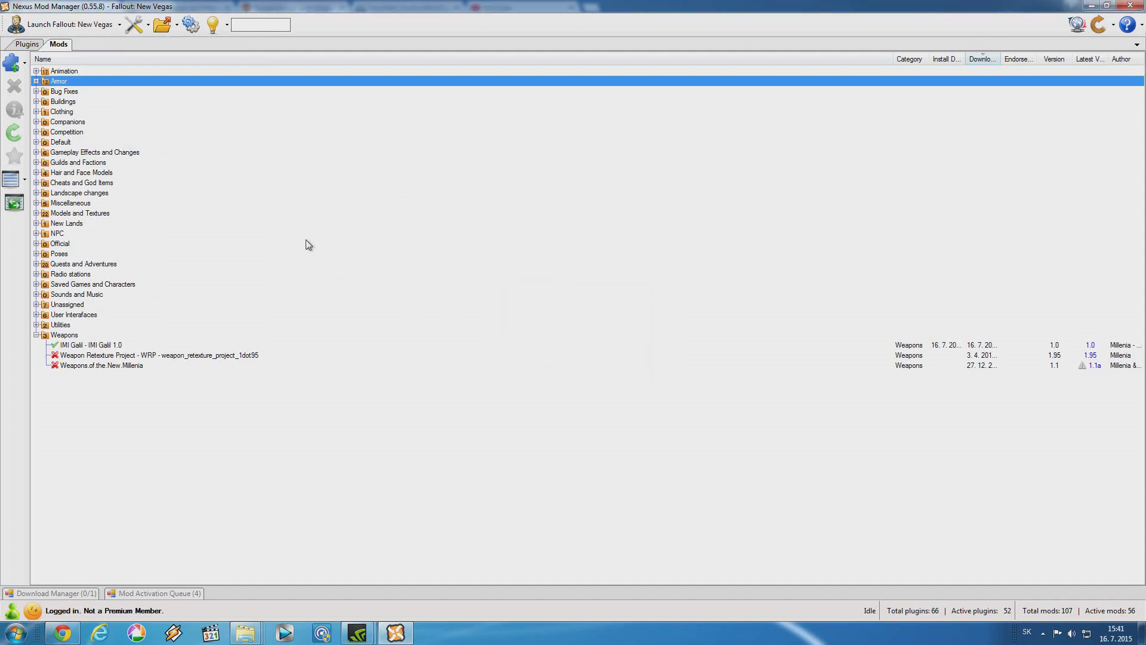
pyautogui.click(148, 27)
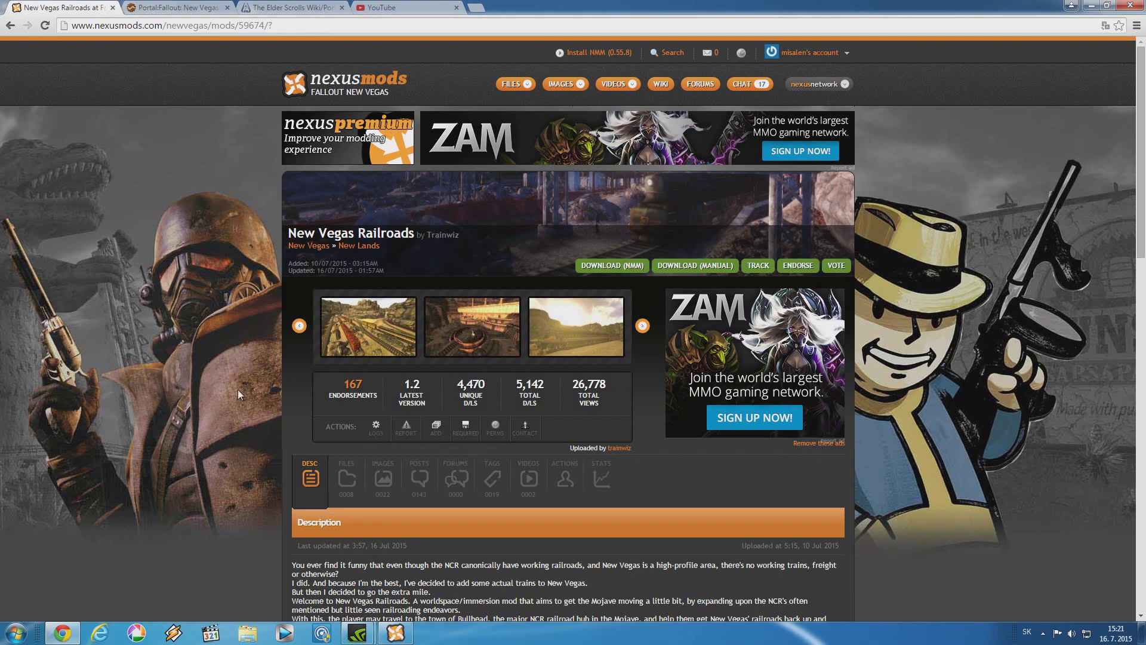
# Step: Manually download the New Vegas Railroads Main File 1.2 archive (about 52 MB) from the FILES tab
pyautogui.click(346, 477)
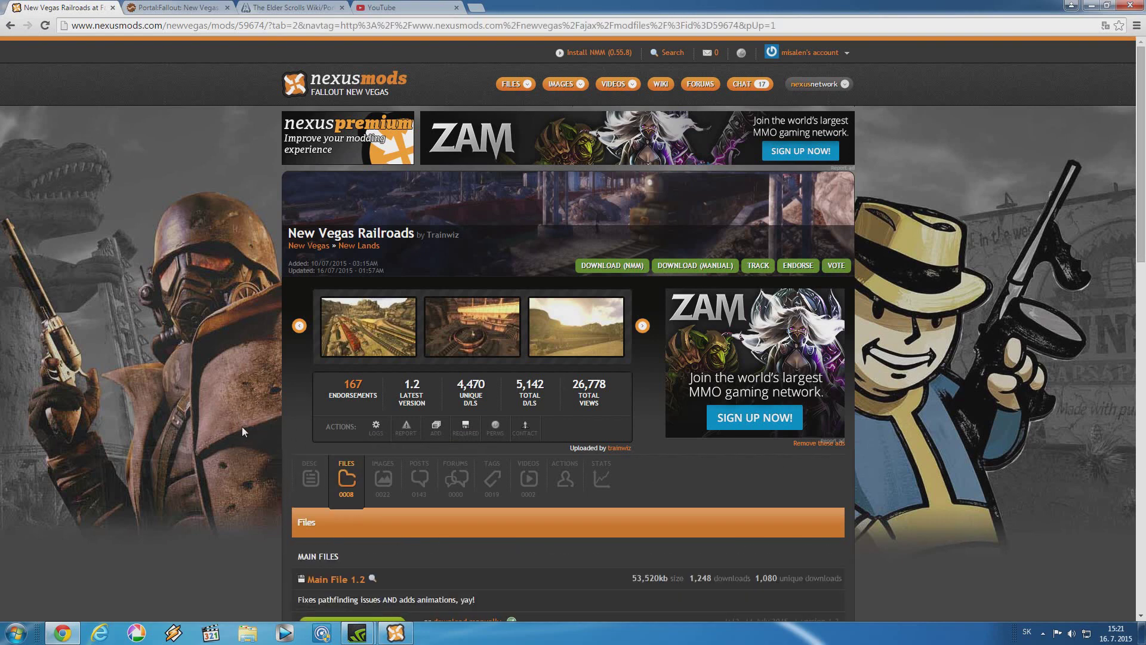
pyautogui.scroll(-2, 242, 426)
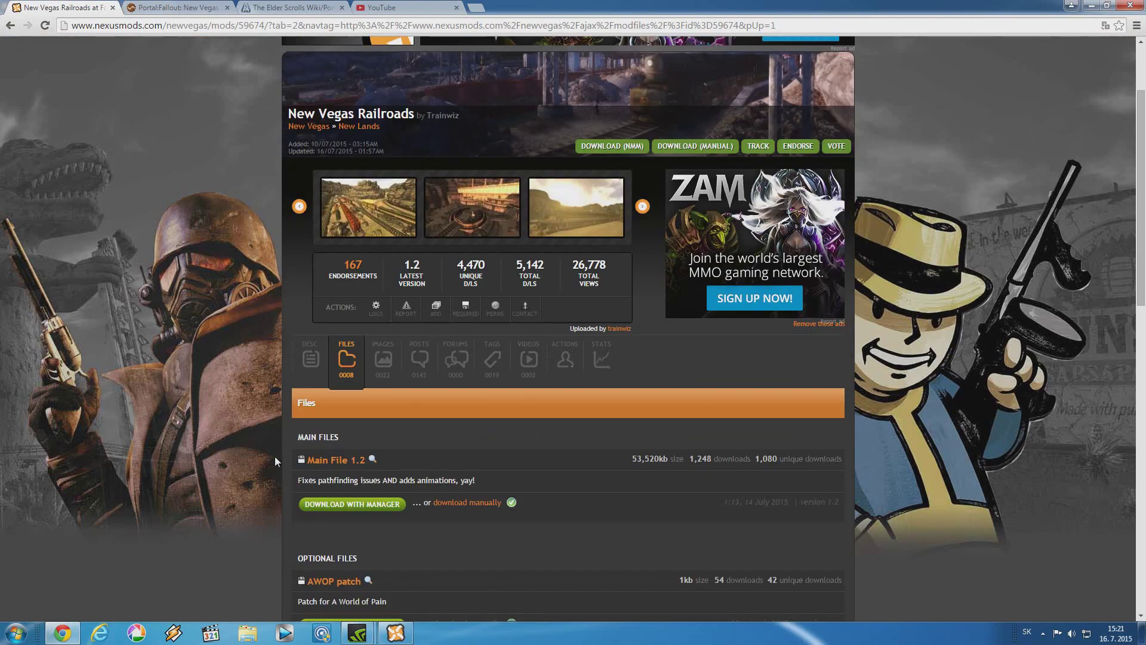
pyautogui.scroll(-2, 275, 456)
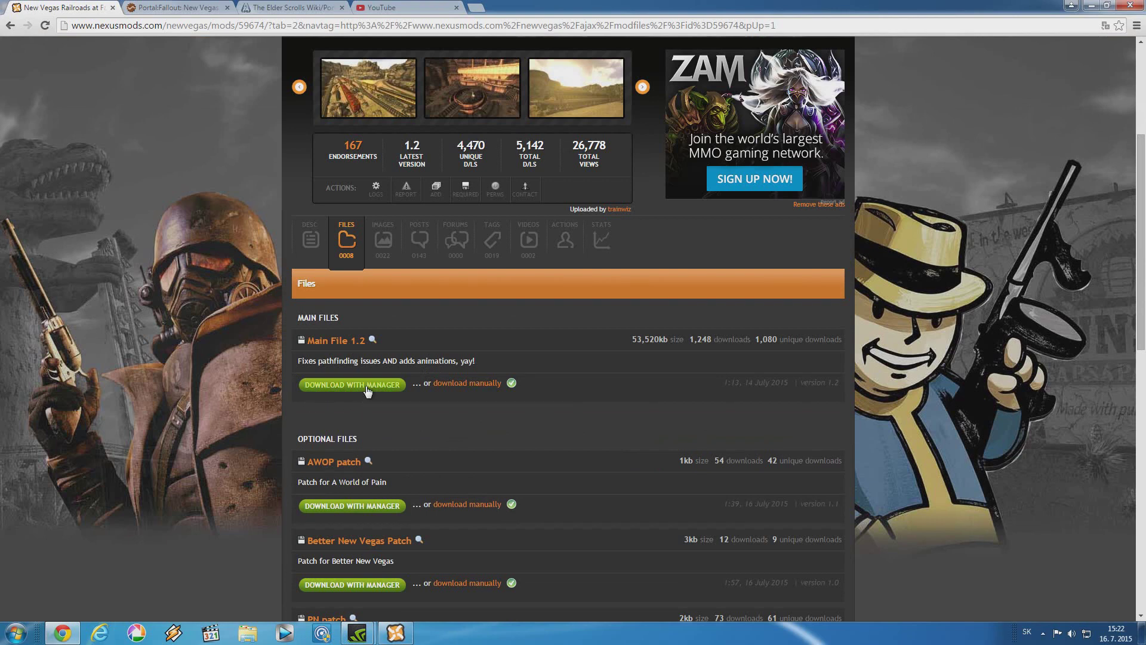
pyautogui.click(473, 386)
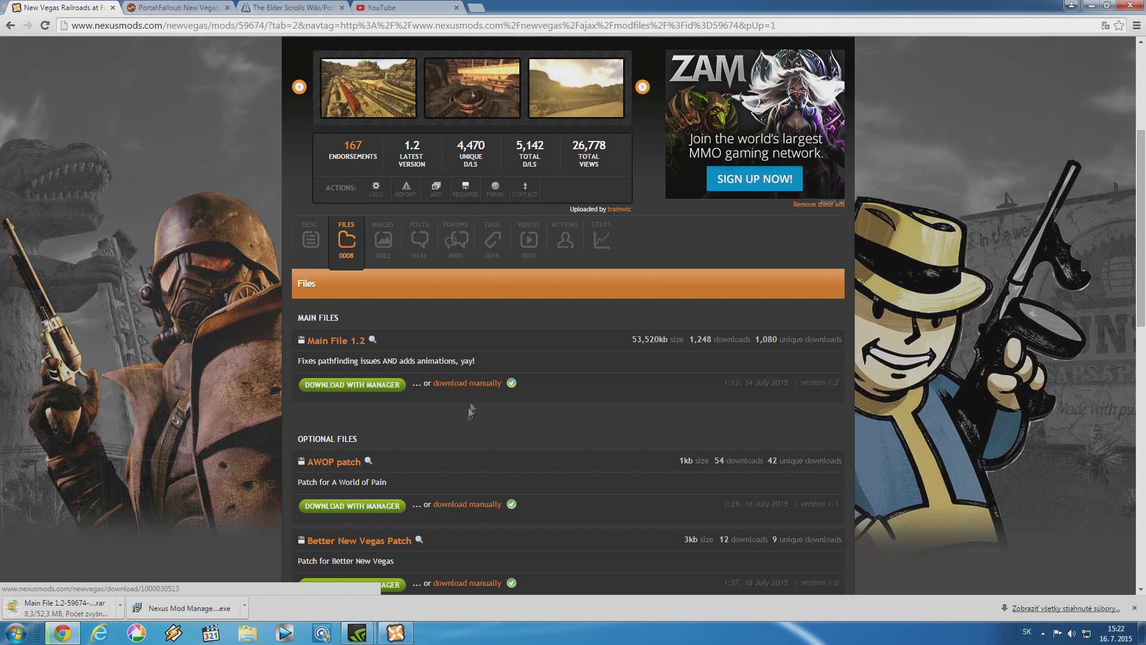
pyautogui.click(479, 388)
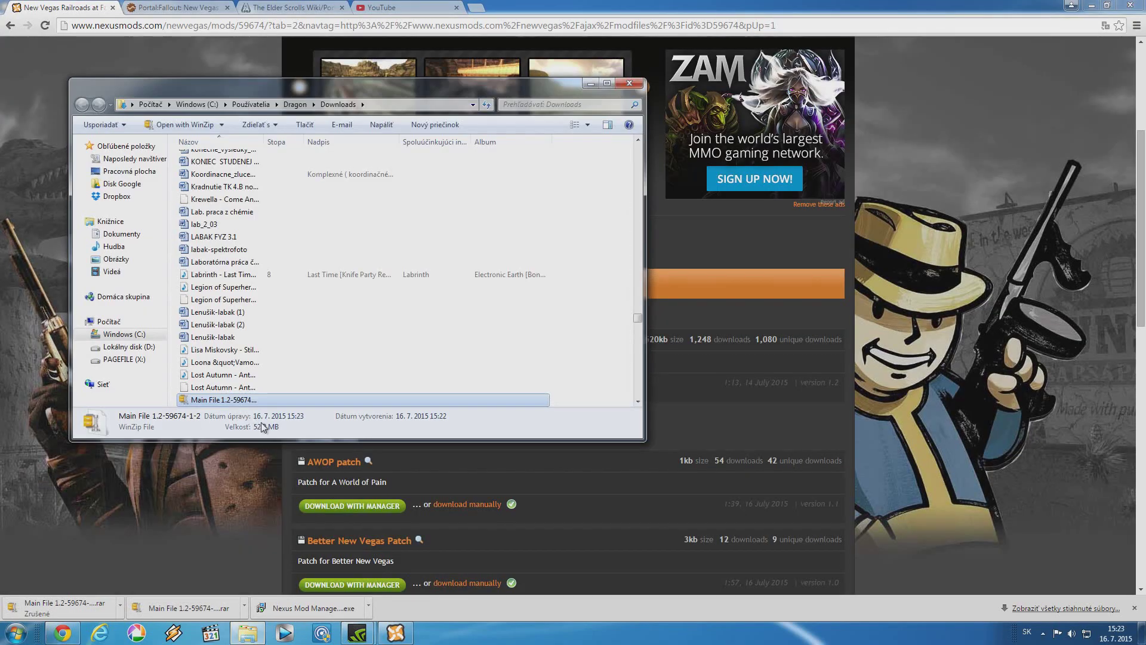
# Step: Move the Main File 1.2-59674 archive onto Pracovná plocha, then close Explorer and minimise the windows
pyautogui.moveTo(222, 400); pyautogui.dragTo(127, 171)
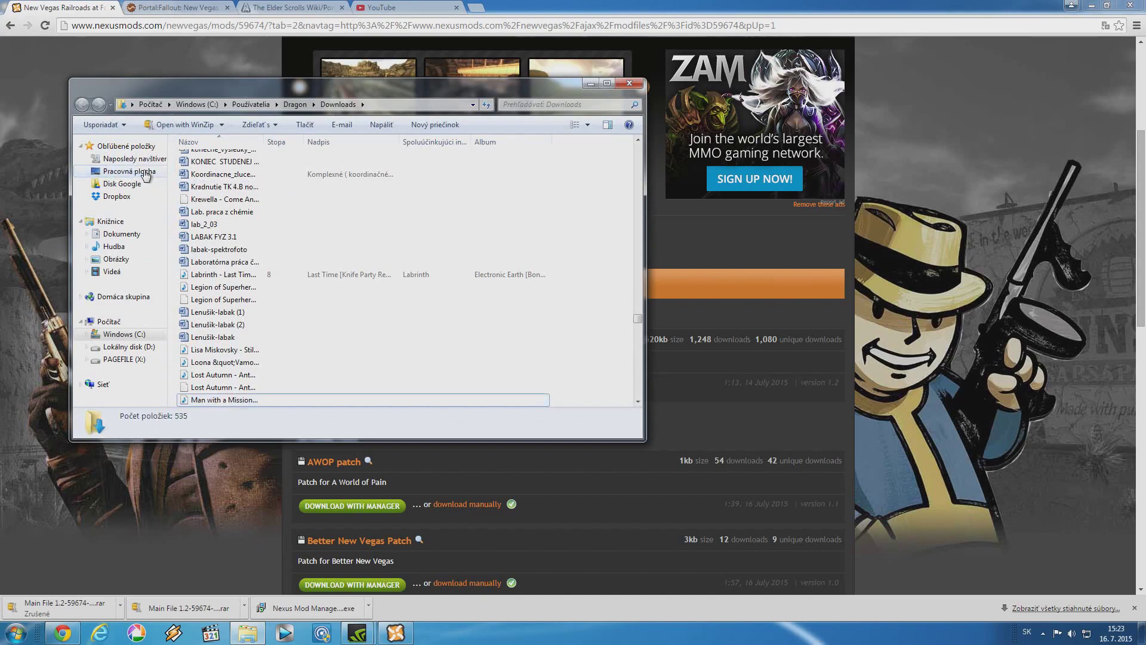
pyautogui.click(590, 83)
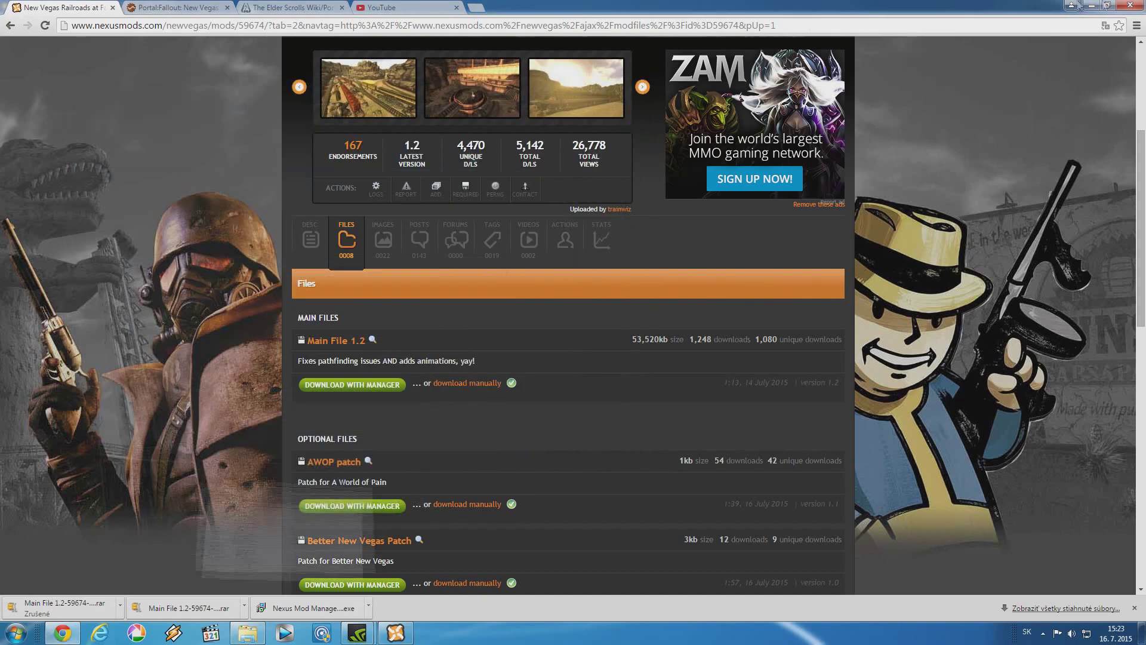
pyautogui.click(1091, 5)
pyautogui.click(1091, 5)
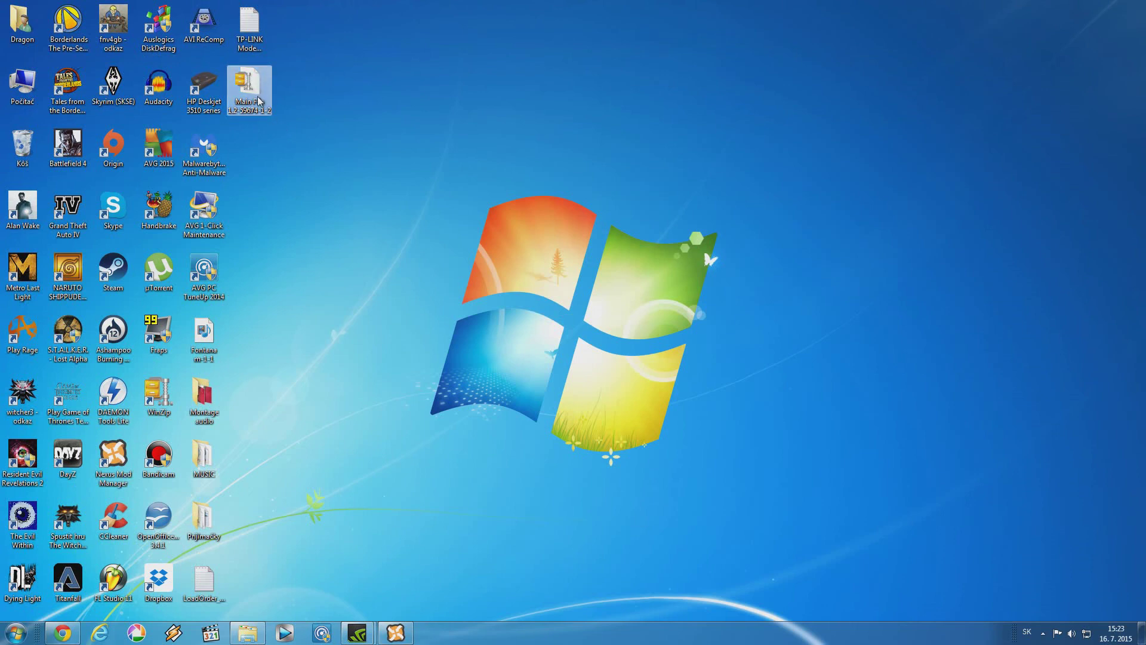
# Step: Extract the Main File 1.2 archive with Extrahovat sem and open the resulting NewVegasRailroads folder
pyautogui.rightClick(252, 81)
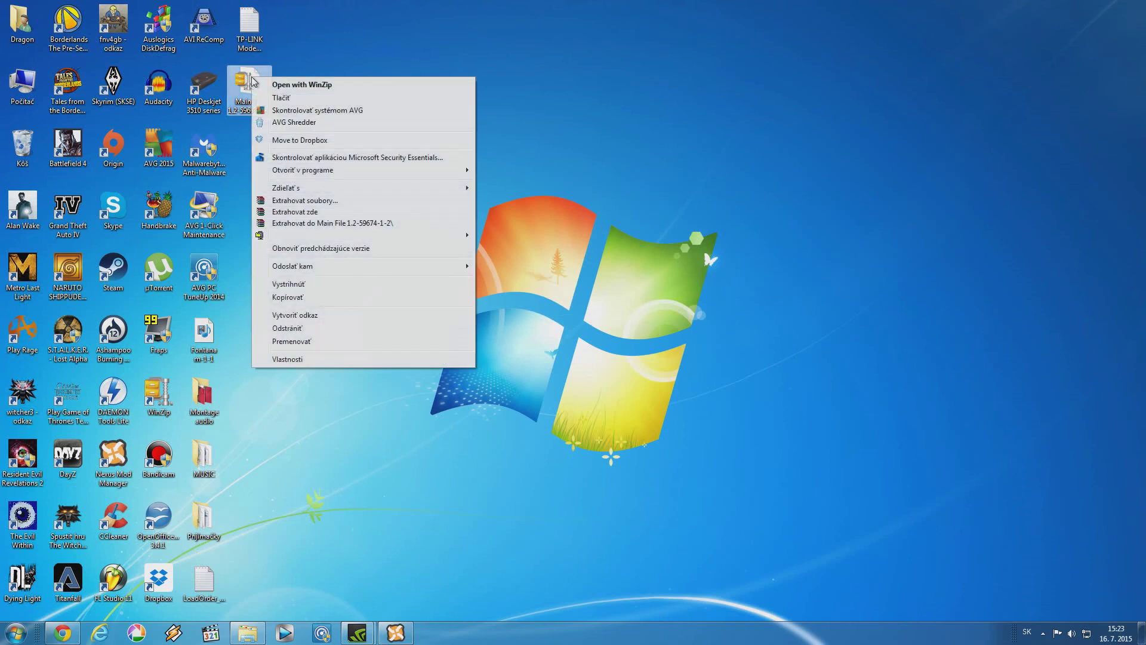
pyautogui.click(300, 211)
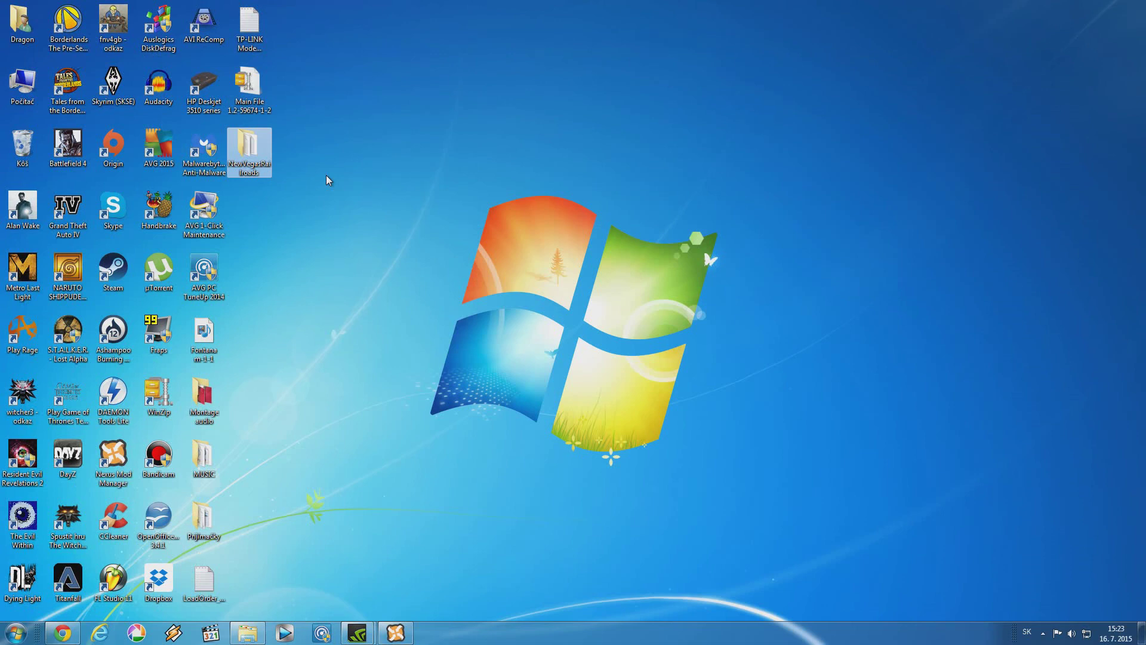
pyautogui.press('Return')
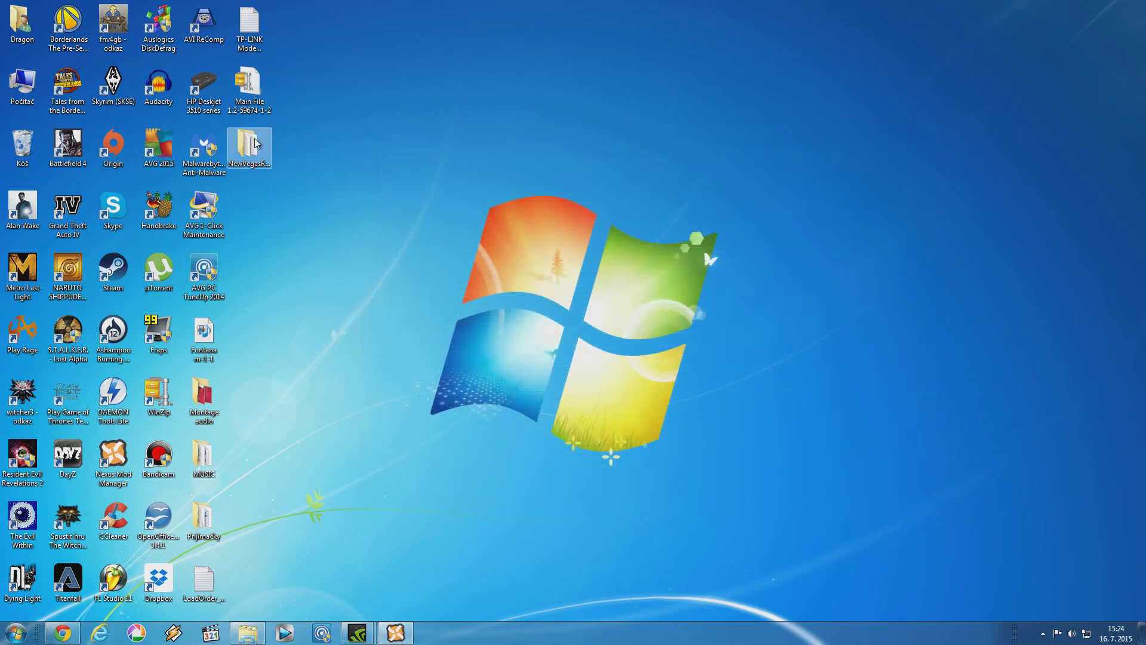
# Step: Open D:\Program Files\Fallout New Vegas - Ultimate Edition\Data in a second window beside NewVegasRailroads
pyautogui.doubleClick(247, 146)
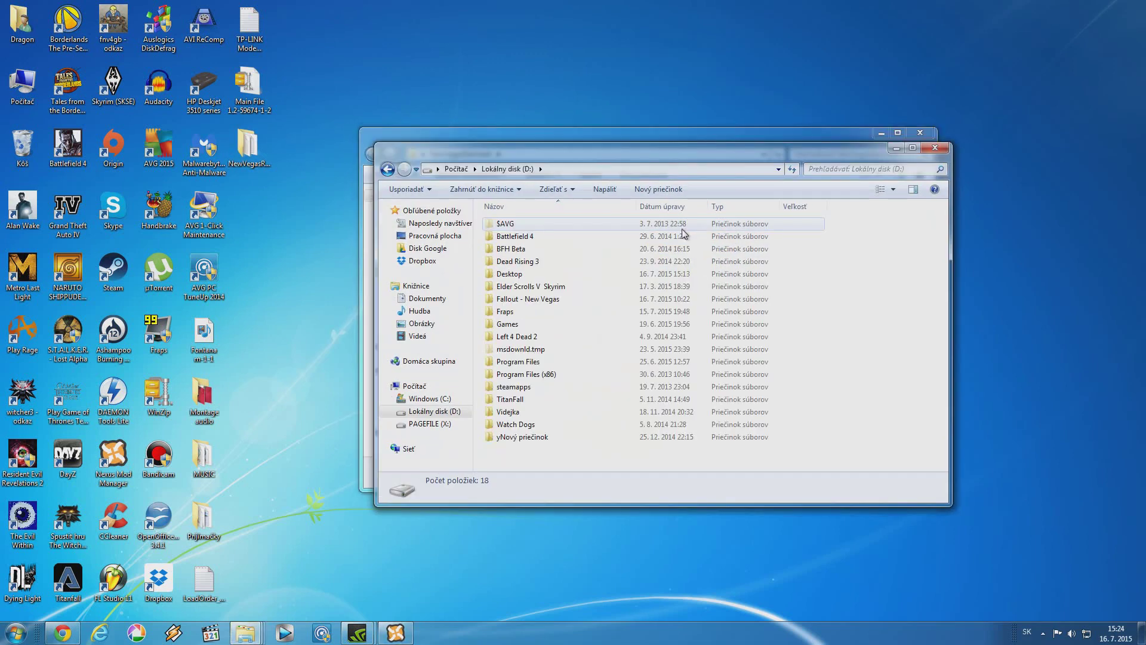
pyautogui.click(935, 147)
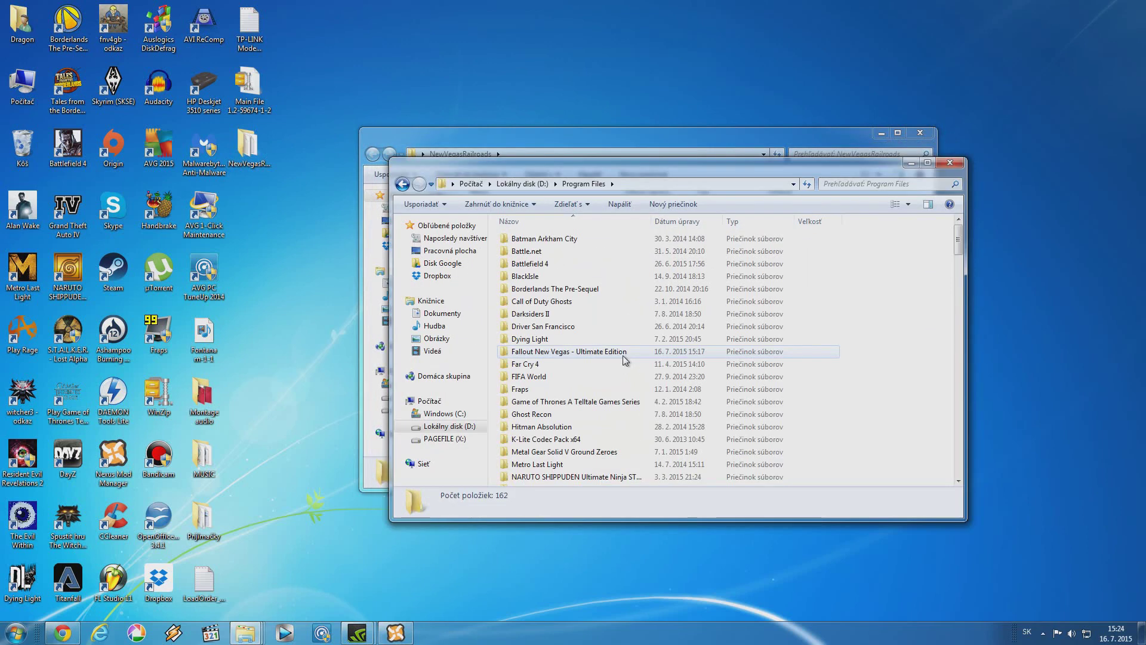
pyautogui.doubleClick(623, 356)
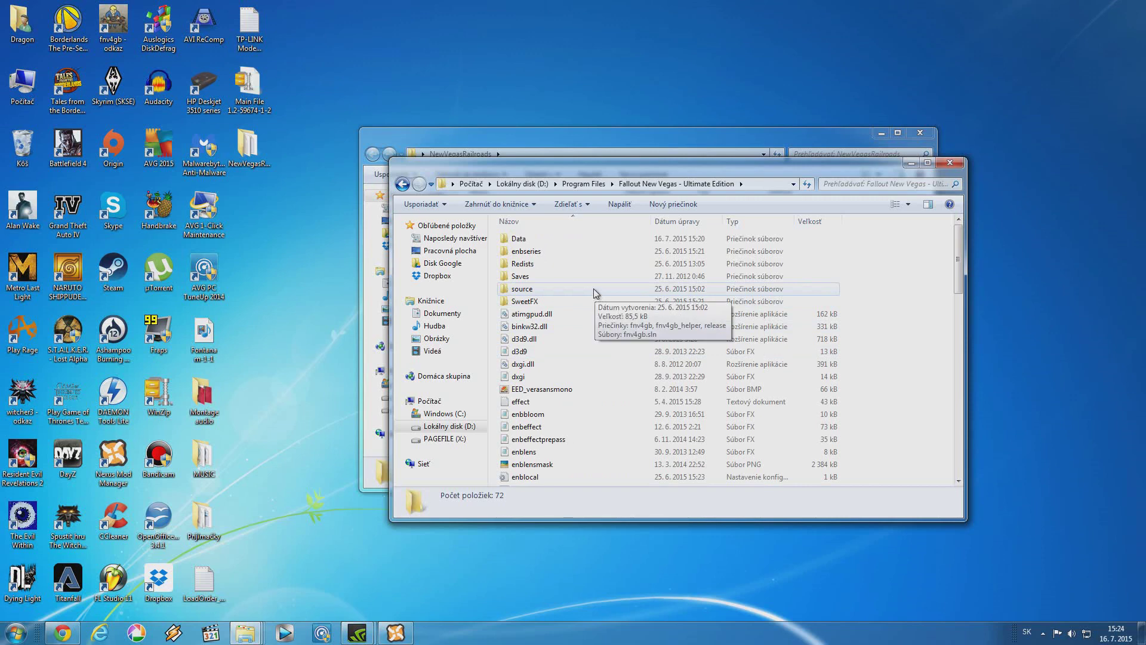
pyautogui.doubleClick(540, 239)
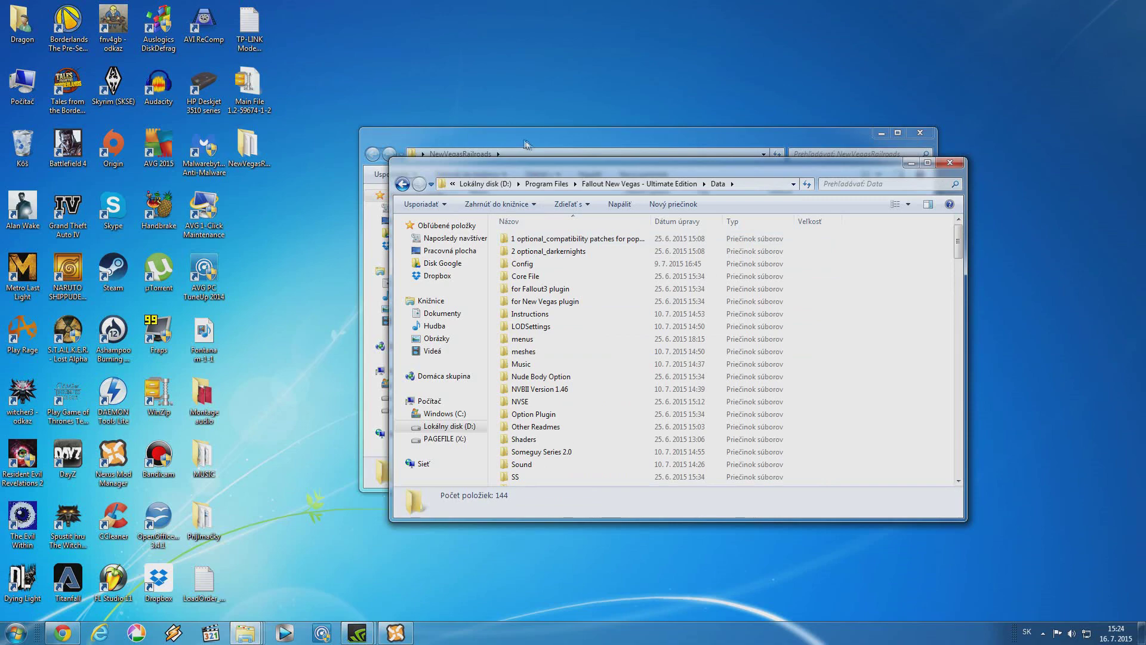
pyautogui.scroll(-5, 618, 337)
pyautogui.scroll(5, 621, 350)
pyautogui.click(529, 138)
pyautogui.moveTo(529, 137); pyautogui.dragTo(203, 109)
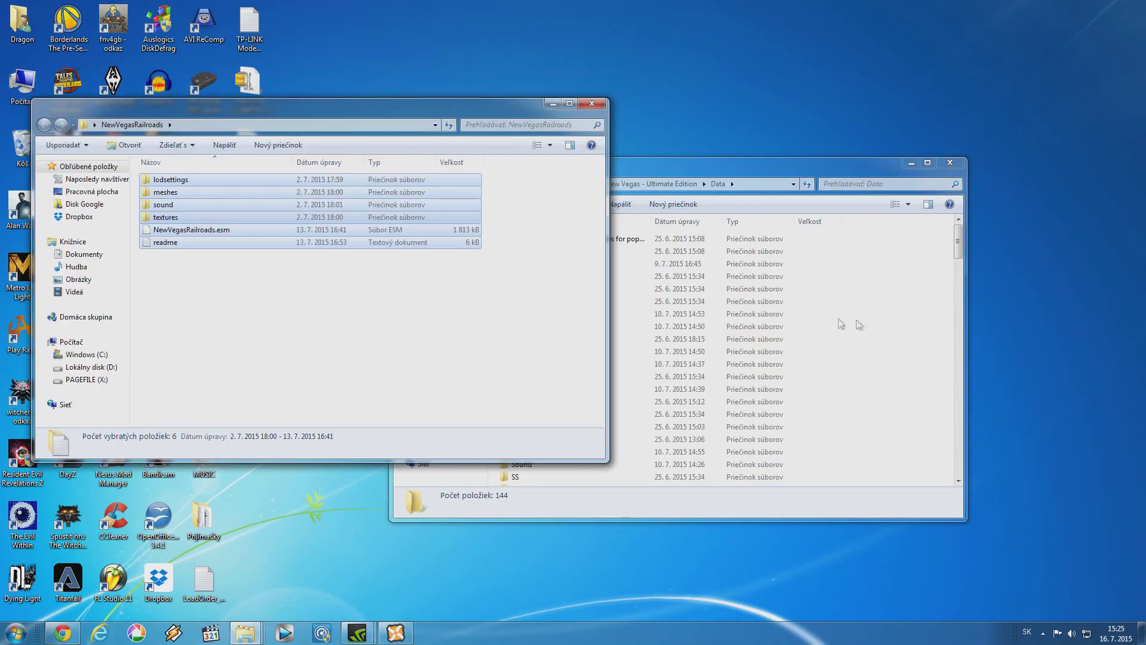
# Step: Copy all six extracted NewVegasRailroads items and paste them into the game's Data folder
pyautogui.click(325, 322)
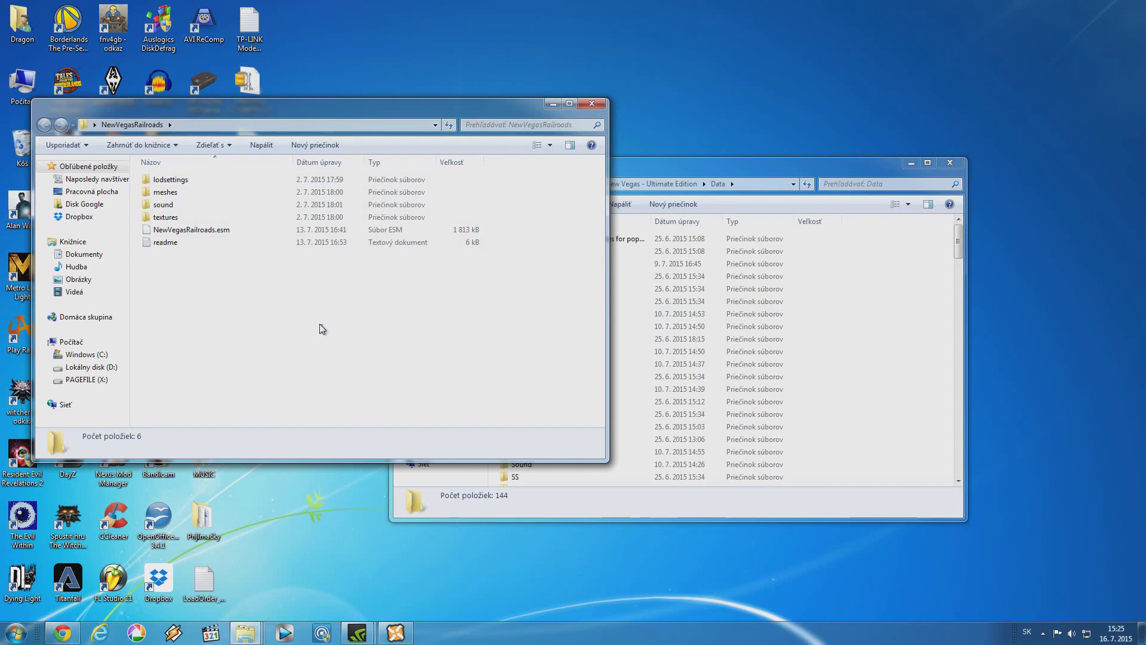
pyautogui.moveTo(319, 323); pyautogui.dragTo(192, 177)
pyautogui.rightClick(178, 192)
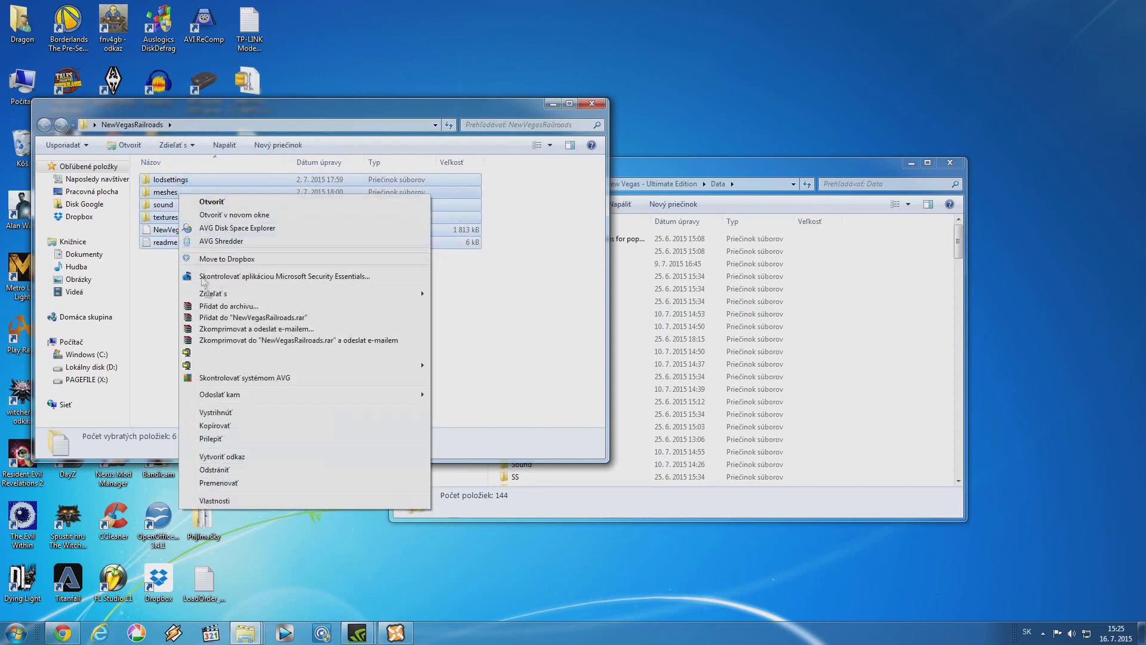
pyautogui.click(215, 427)
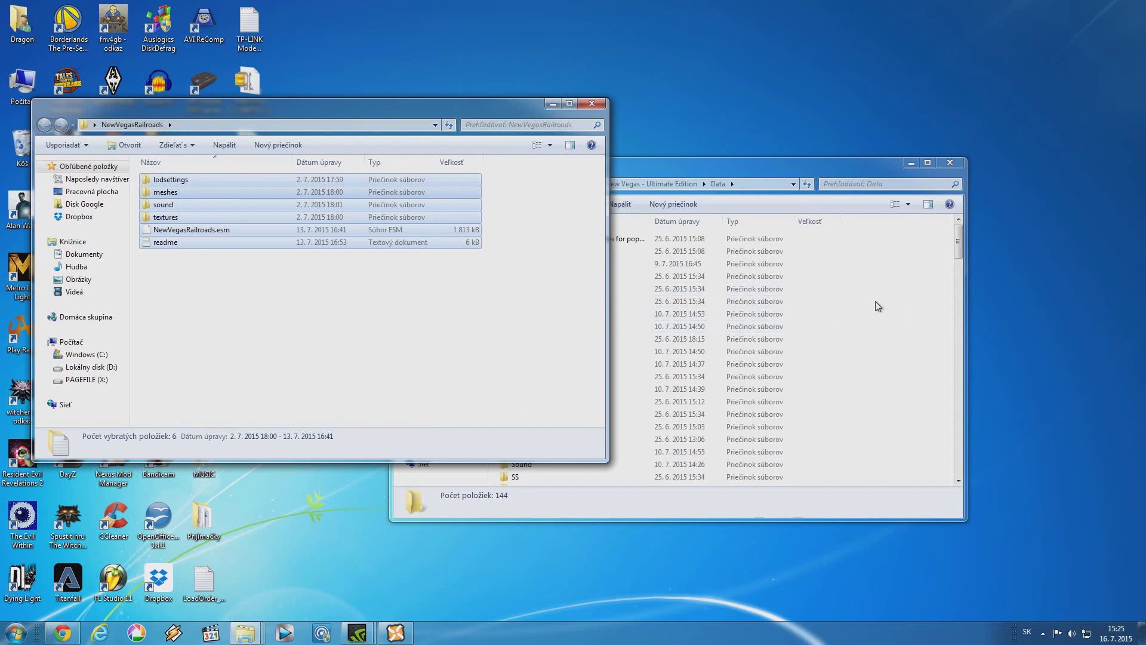
pyautogui.click(877, 306)
pyautogui.hotkey('ctrl', 'v')
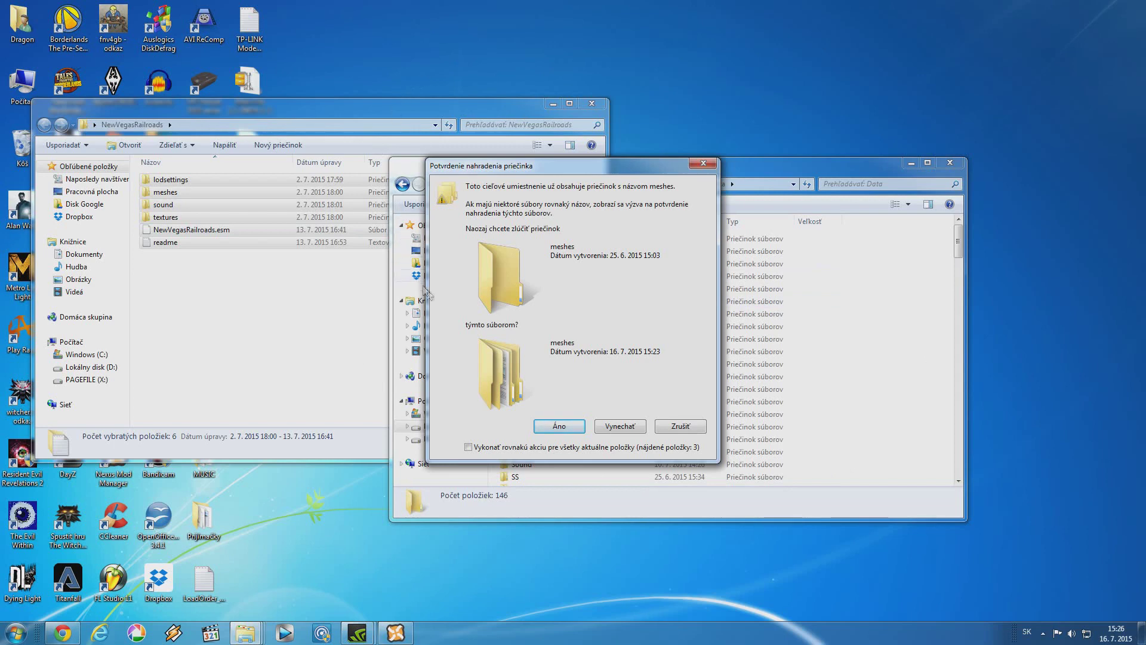
# Step: Merge the conflicting meshes, sound and other folders into Data, then open NMM's game list
pyautogui.click(568, 427)
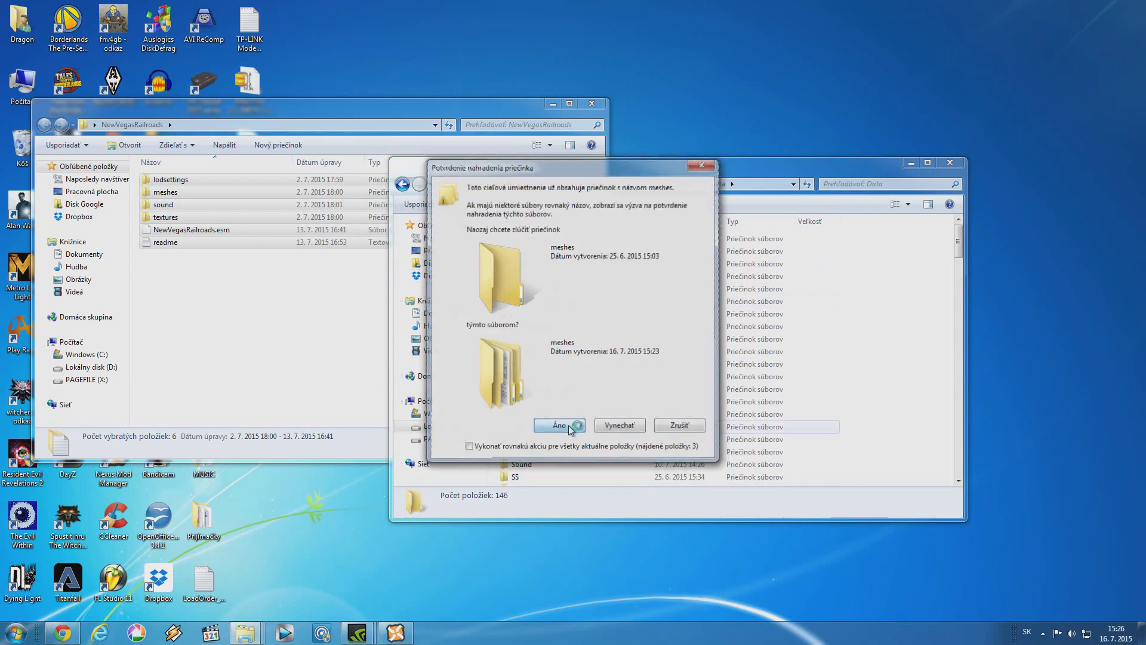
pyautogui.click(559, 426)
pyautogui.click(559, 426)
pyautogui.click(559, 427)
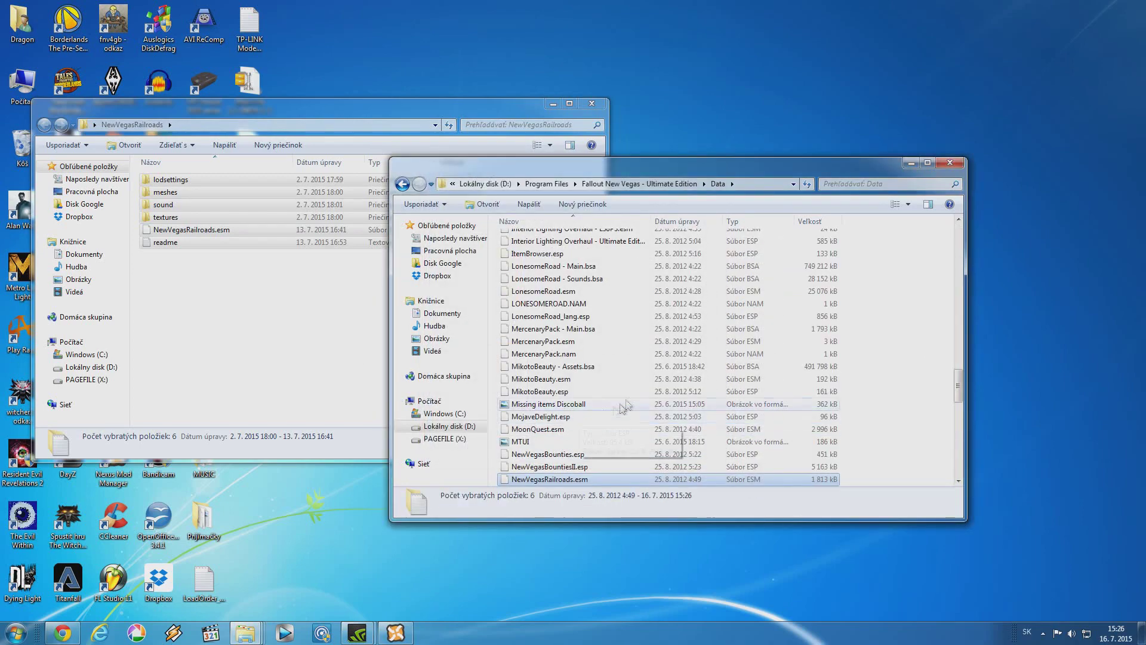
pyautogui.scroll(-2, 634, 399)
pyautogui.scroll(-1, 634, 399)
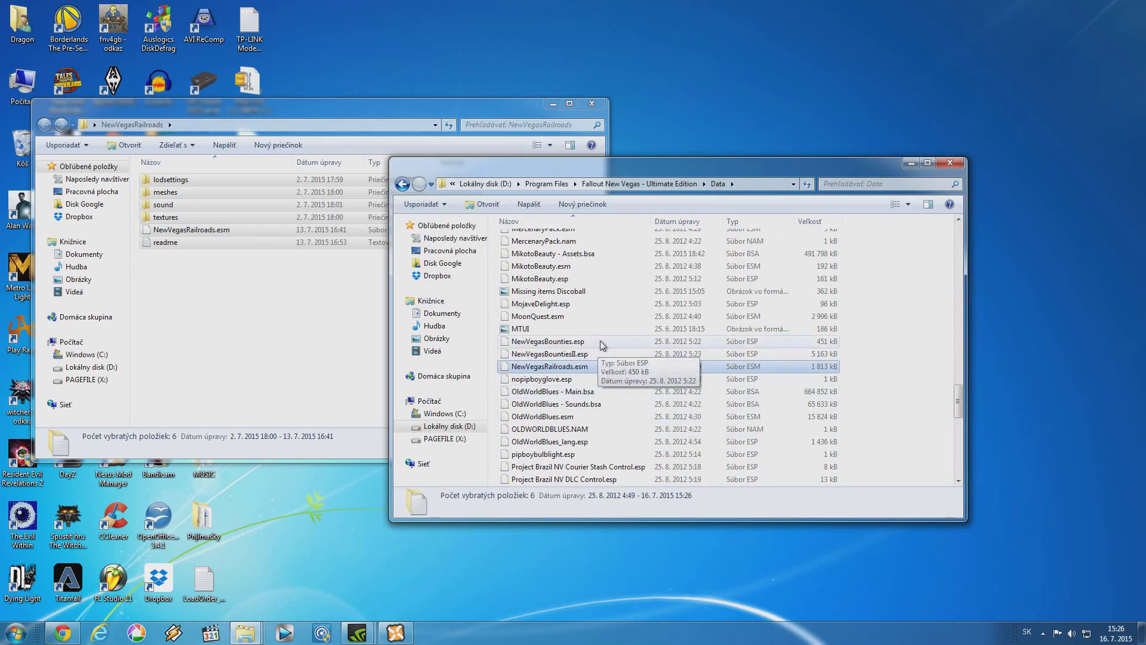
pyautogui.scroll(8, 704, 355)
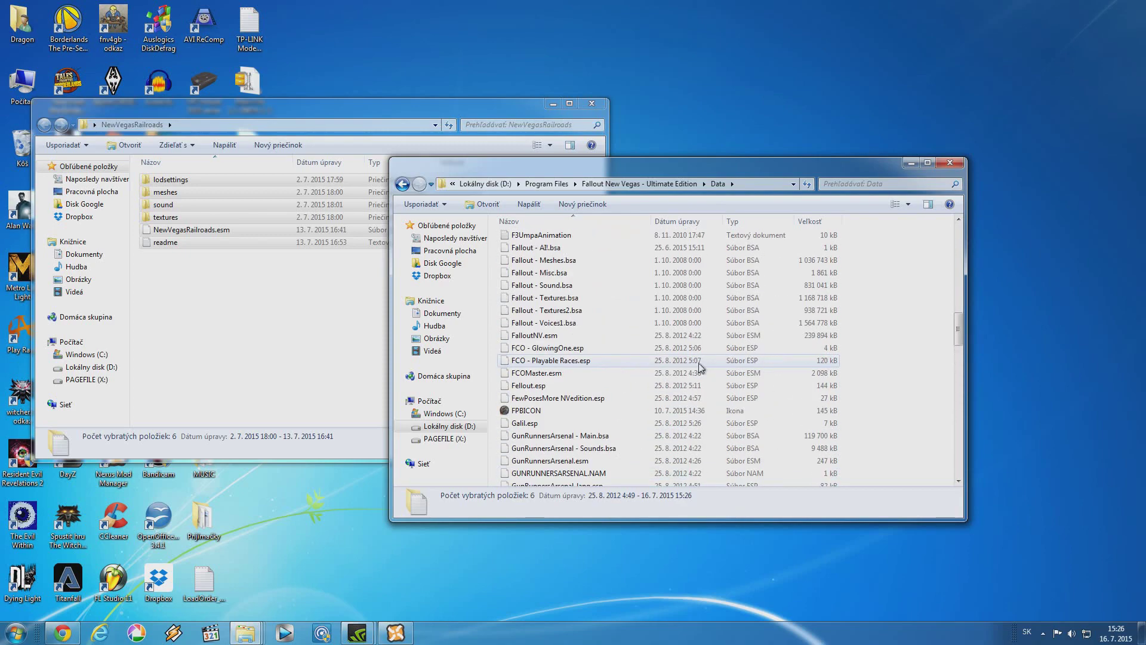
pyautogui.scroll(15, 702, 353)
pyautogui.scroll(-12, 671, 341)
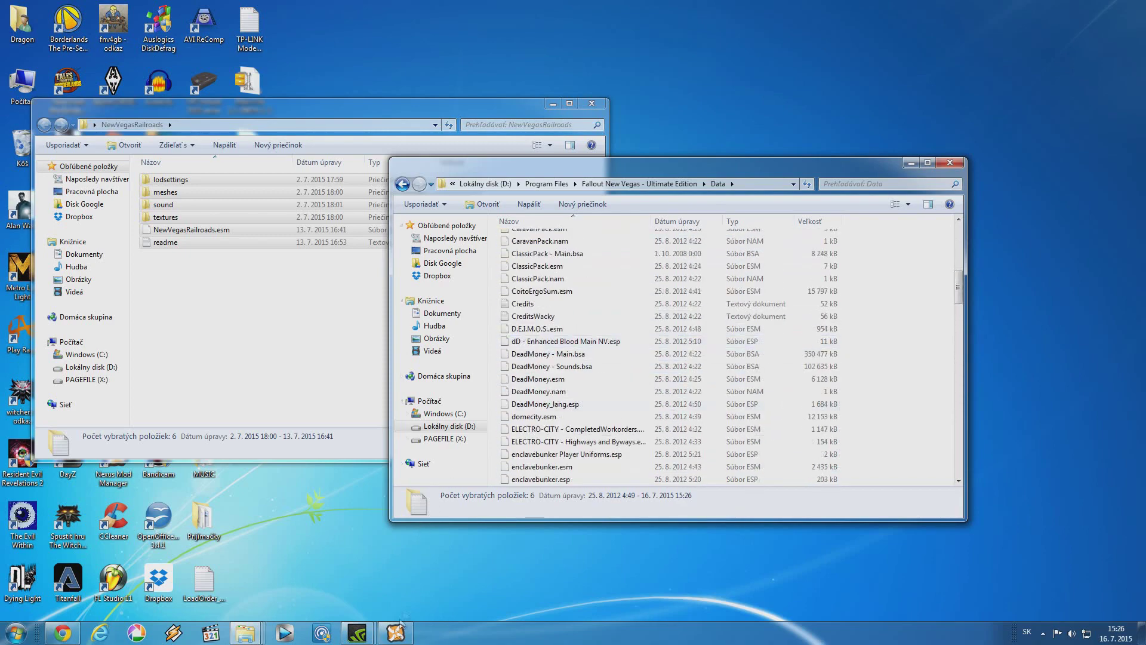
pyautogui.click(395, 634)
pyautogui.click(1100, 25)
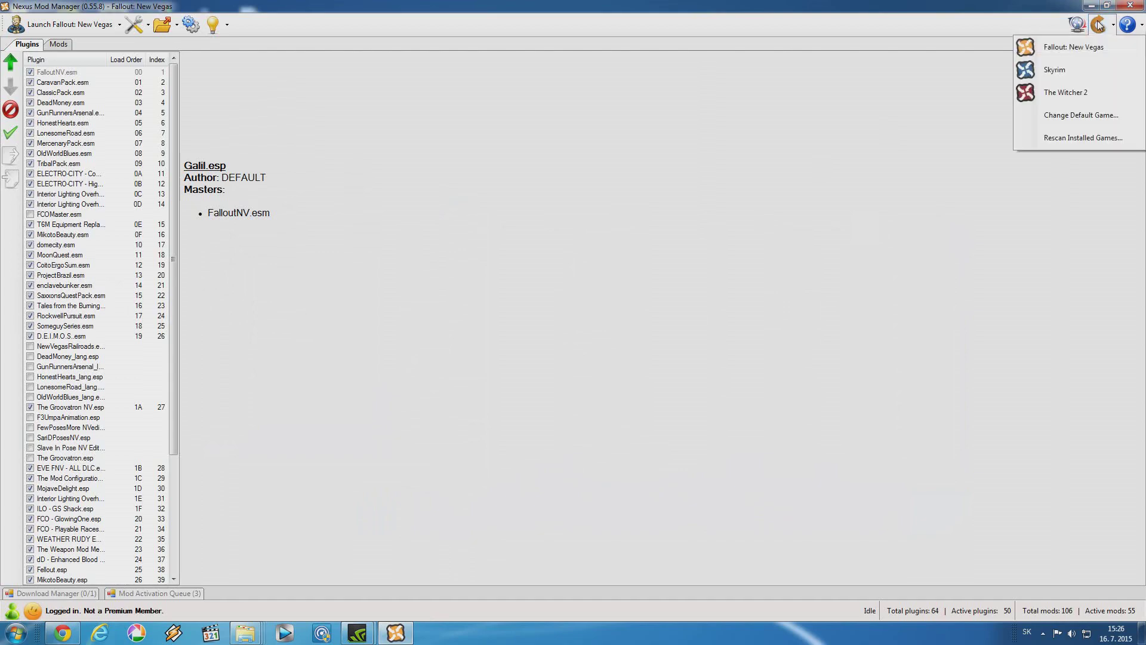
# Step: Reload Fallout: New Vegas and enable the NewVegasRailroads.esm plugin at load position 1A
pyautogui.click(1083, 48)
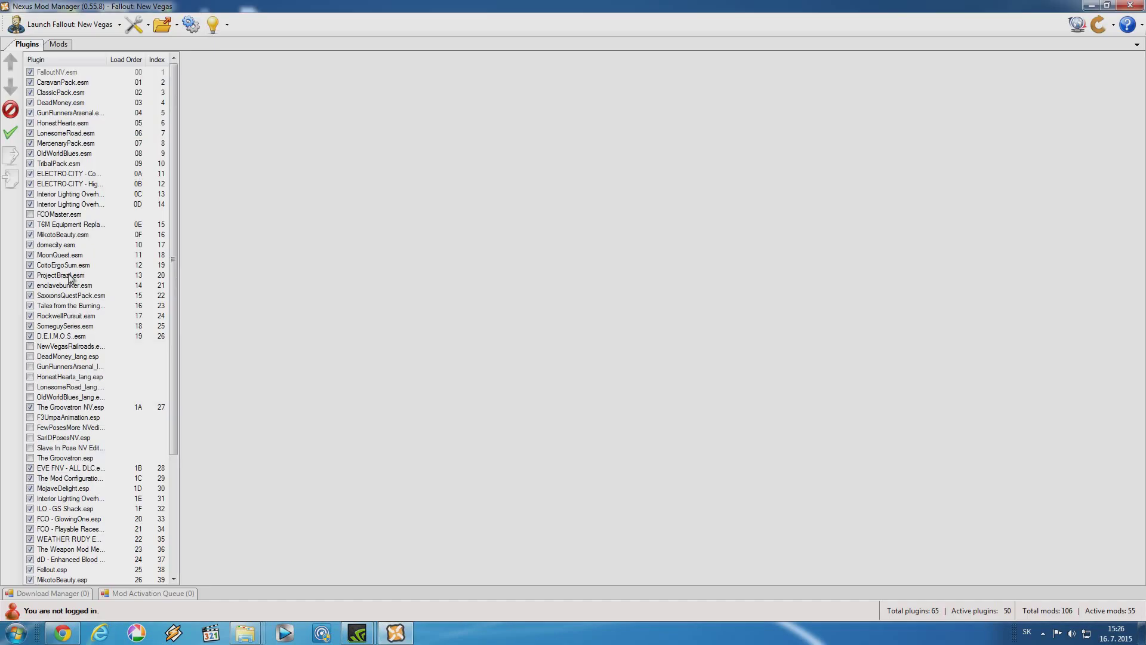
pyautogui.moveTo(174, 358); pyautogui.dragTo(179, 501)
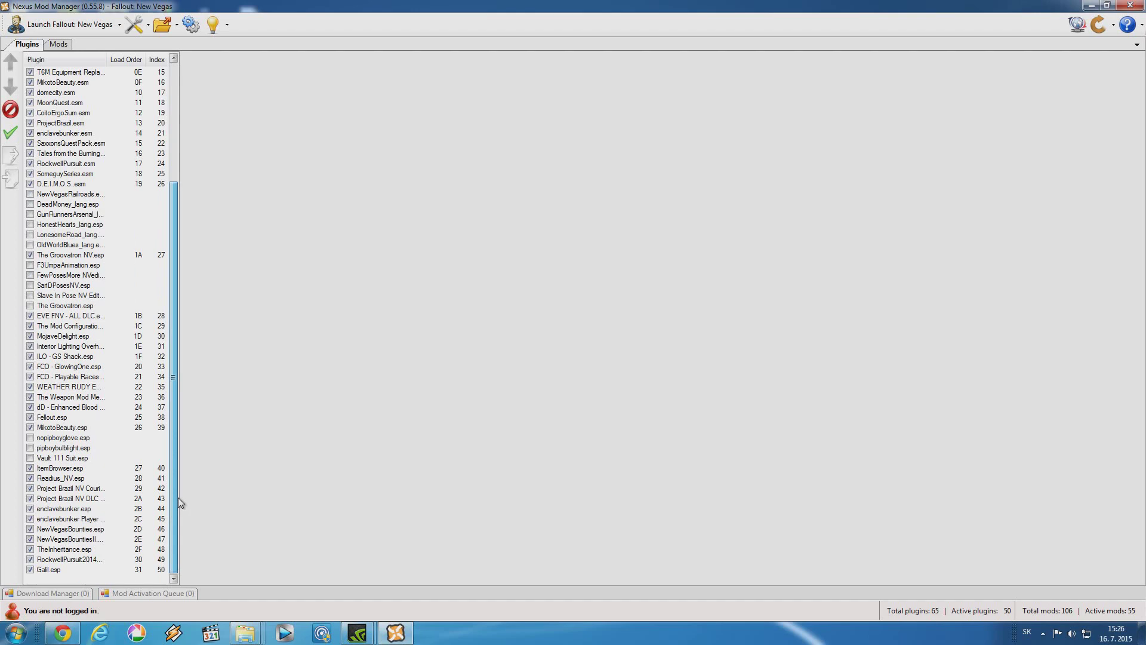
pyautogui.moveTo(178, 497); pyautogui.dragTo(178, 456)
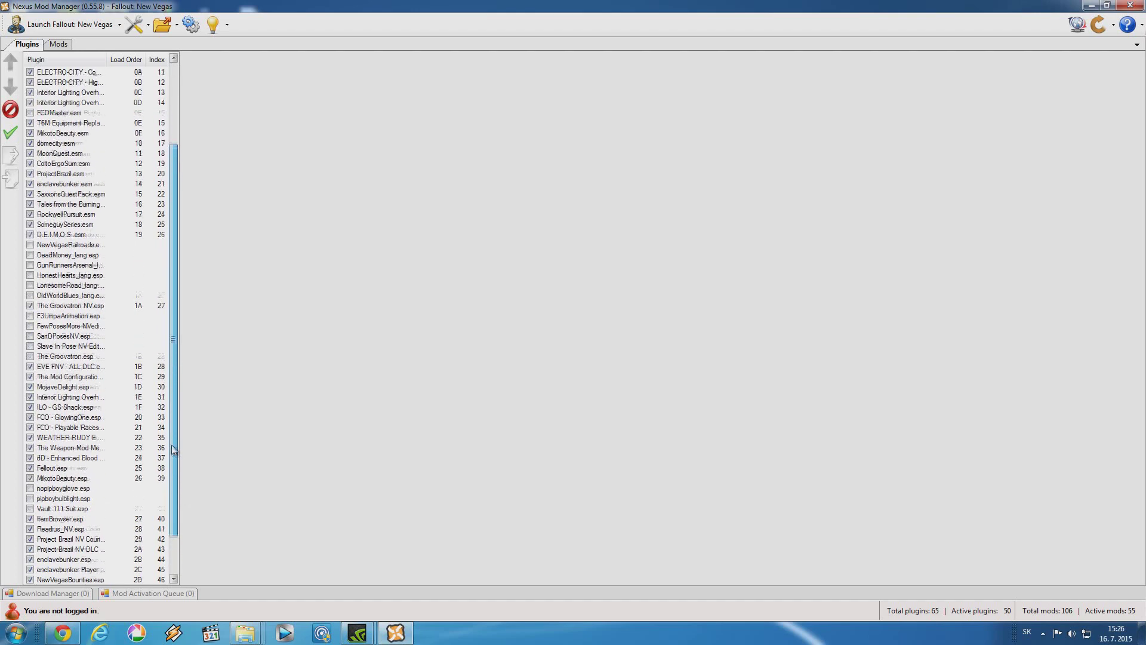
pyautogui.click(78, 247)
pyautogui.click(31, 245)
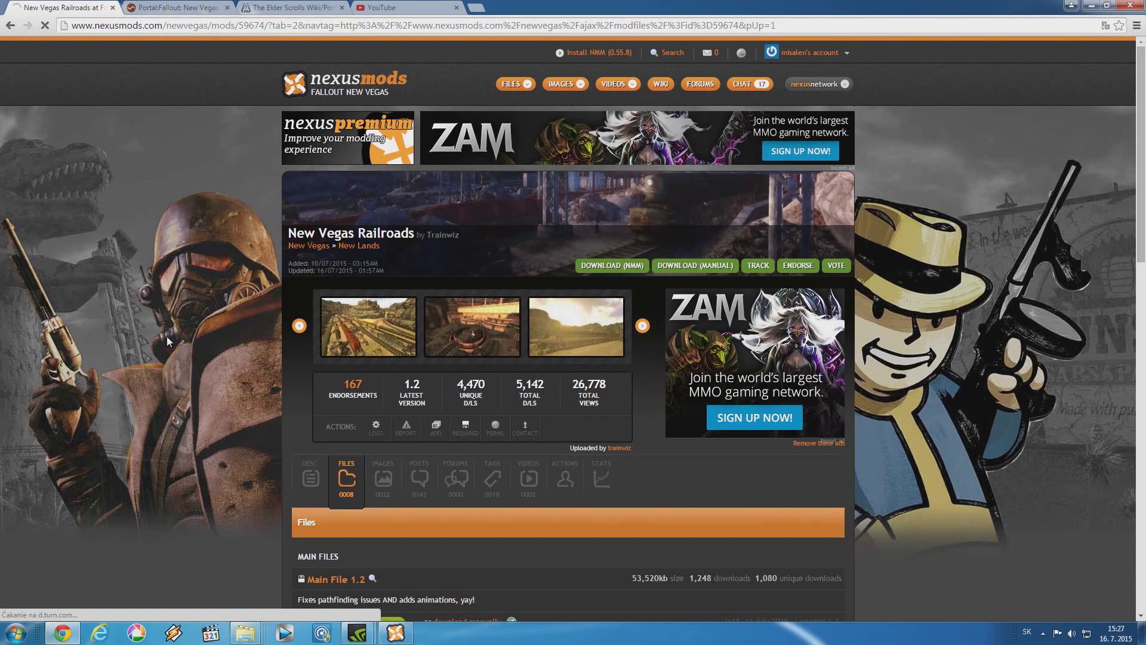
# Step: Manually download the Scotch and Co Companions file from the mod's Files page
pyautogui.click(354, 88)
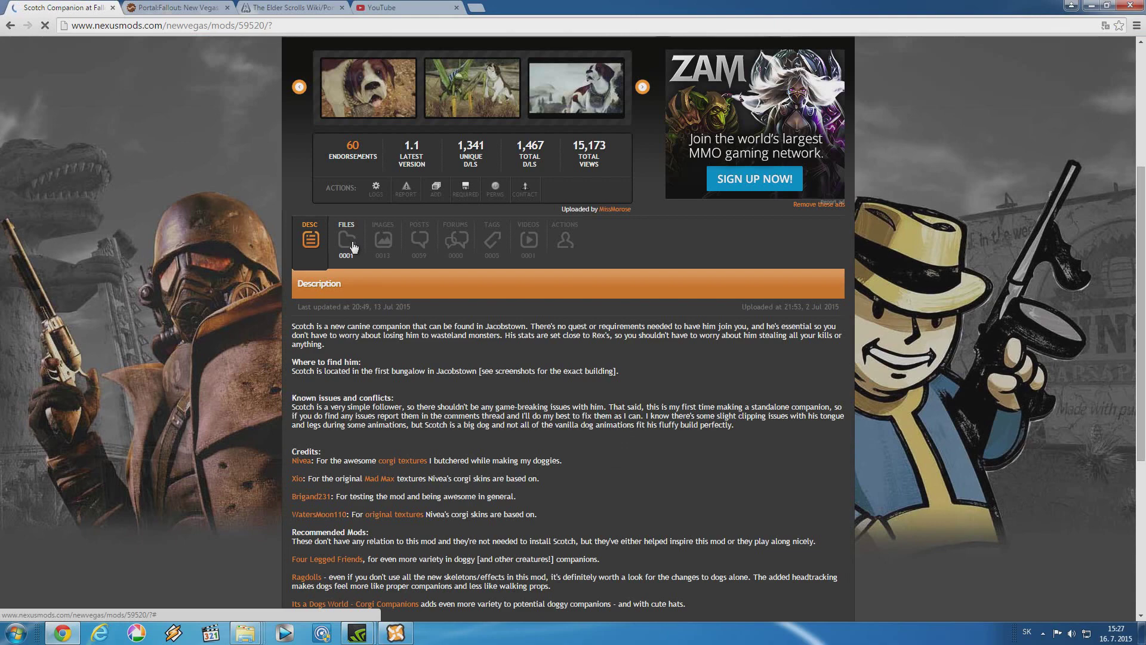
pyautogui.scroll(4, 256, 327)
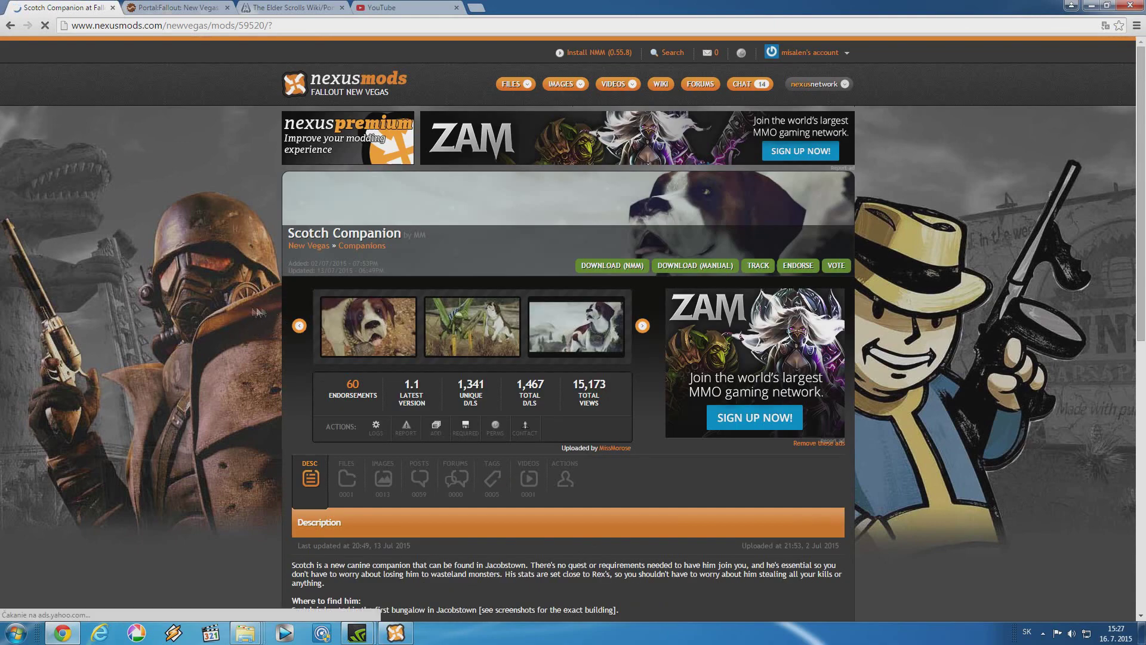
pyautogui.click(346, 478)
pyautogui.scroll(-4, 216, 423)
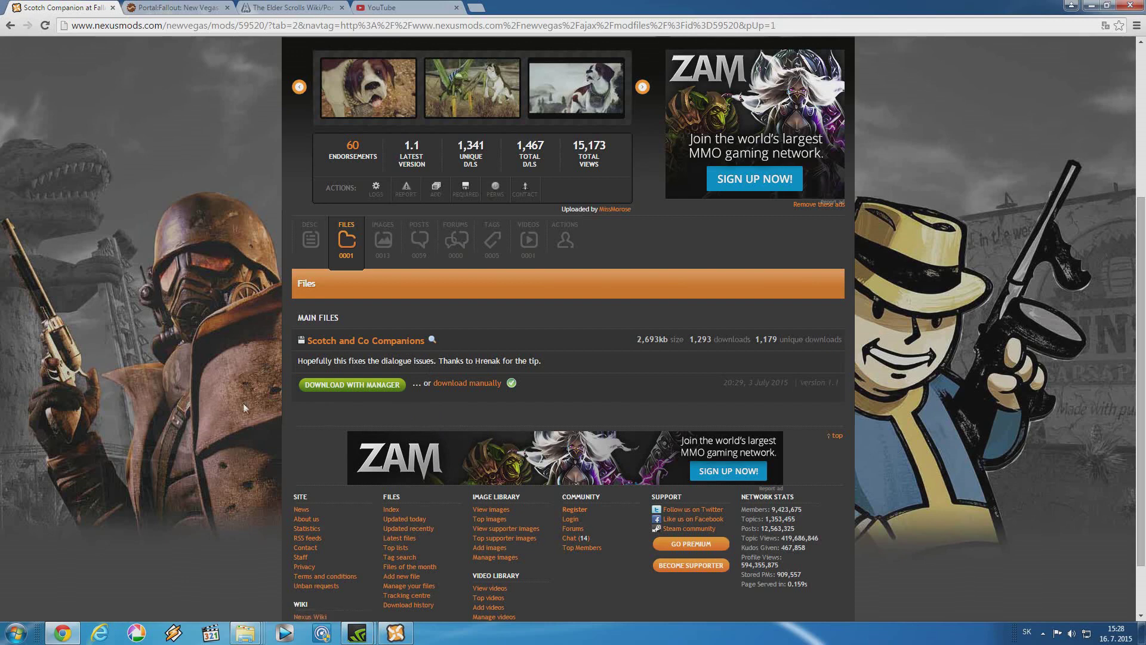
pyautogui.click(474, 383)
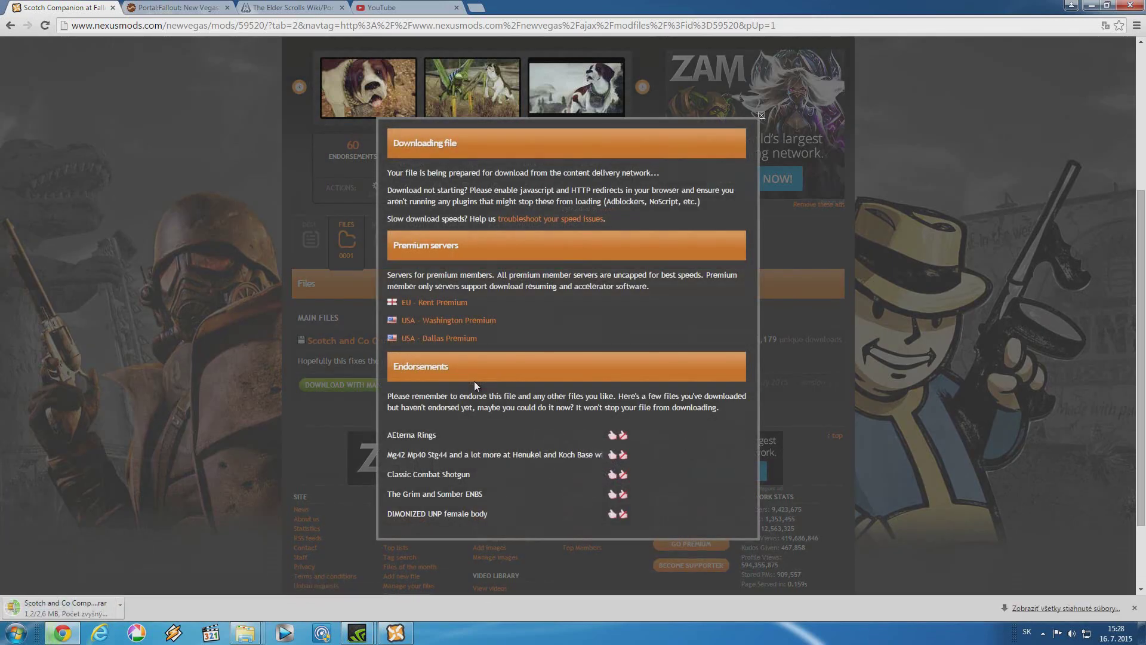
pyautogui.click(180, 385)
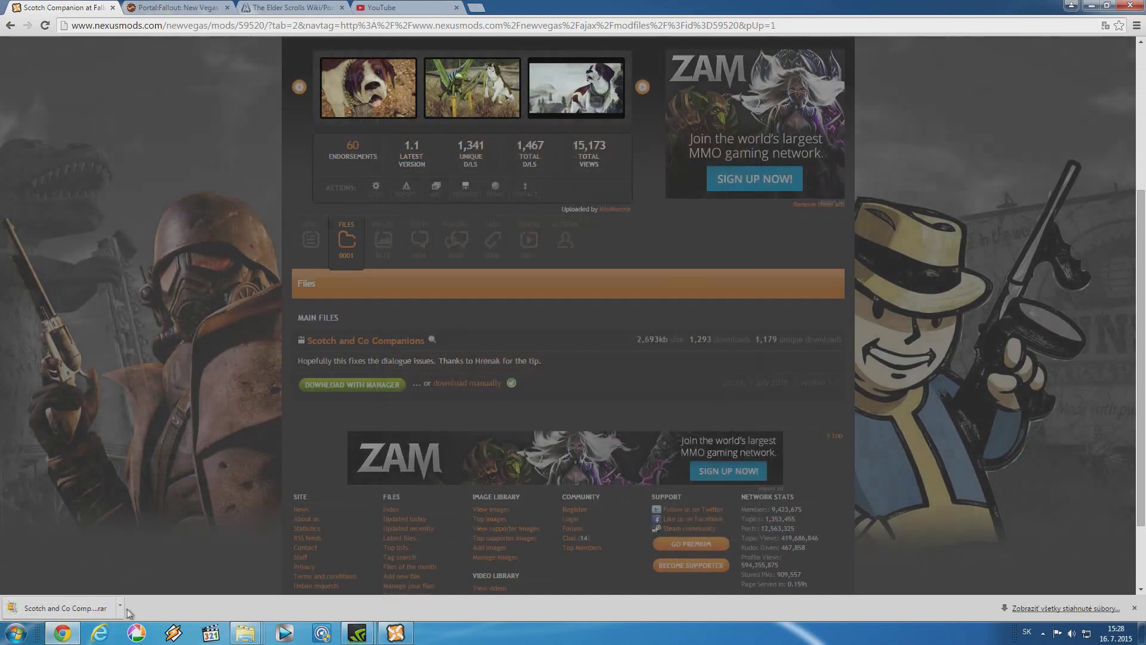
# Step: Move the downloaded archive onto the desktop and return to Nexus Mod Manager
pyautogui.click(120, 605)
pyautogui.click(239, 564)
pyautogui.moveTo(233, 401); pyautogui.dragTo(117, 171)
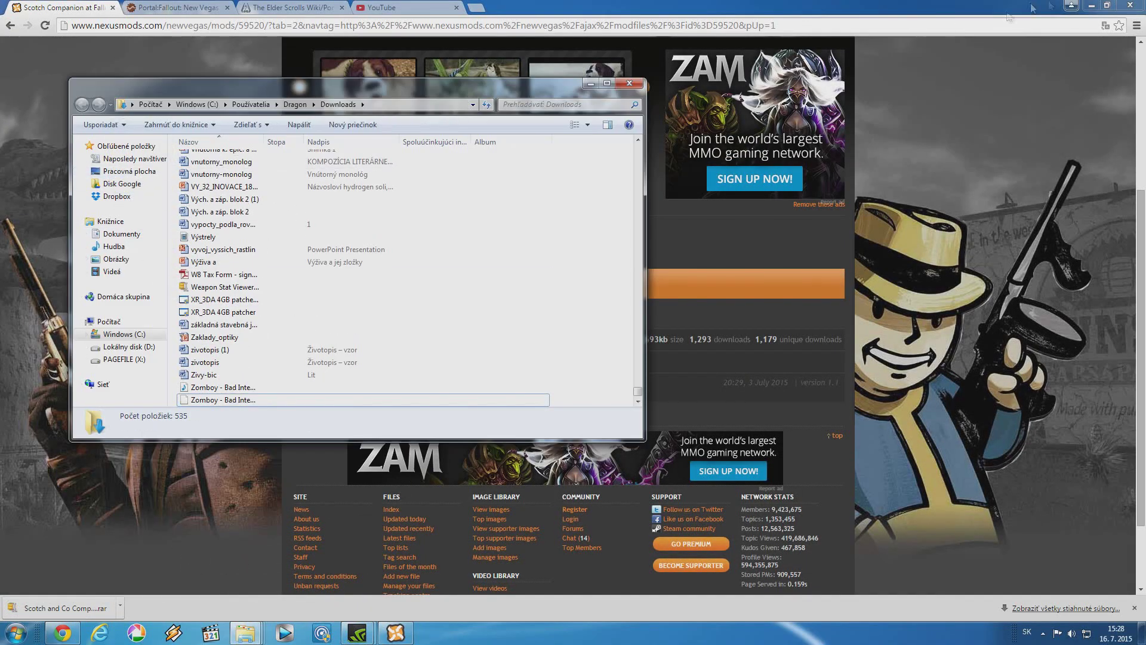
pyautogui.click(1090, 5)
pyautogui.click(591, 83)
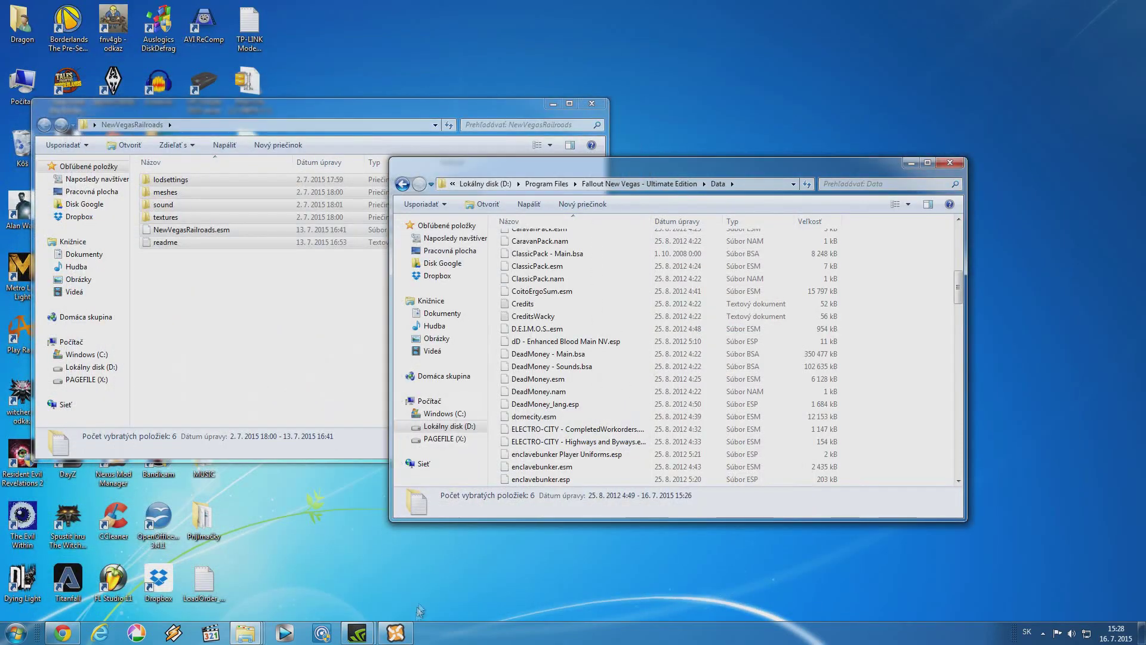
pyautogui.click(397, 635)
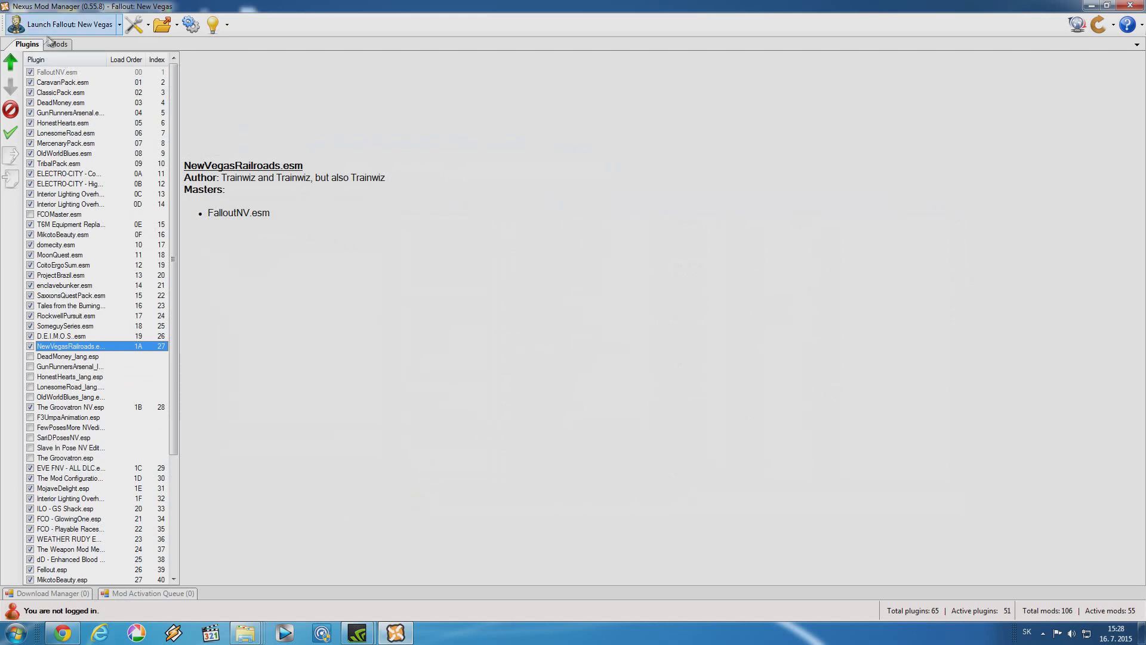
# Step: Add the Scotch and Co Companions-59520-1-1 archive from the desktop via Add Mod from File
pyautogui.click(52, 42)
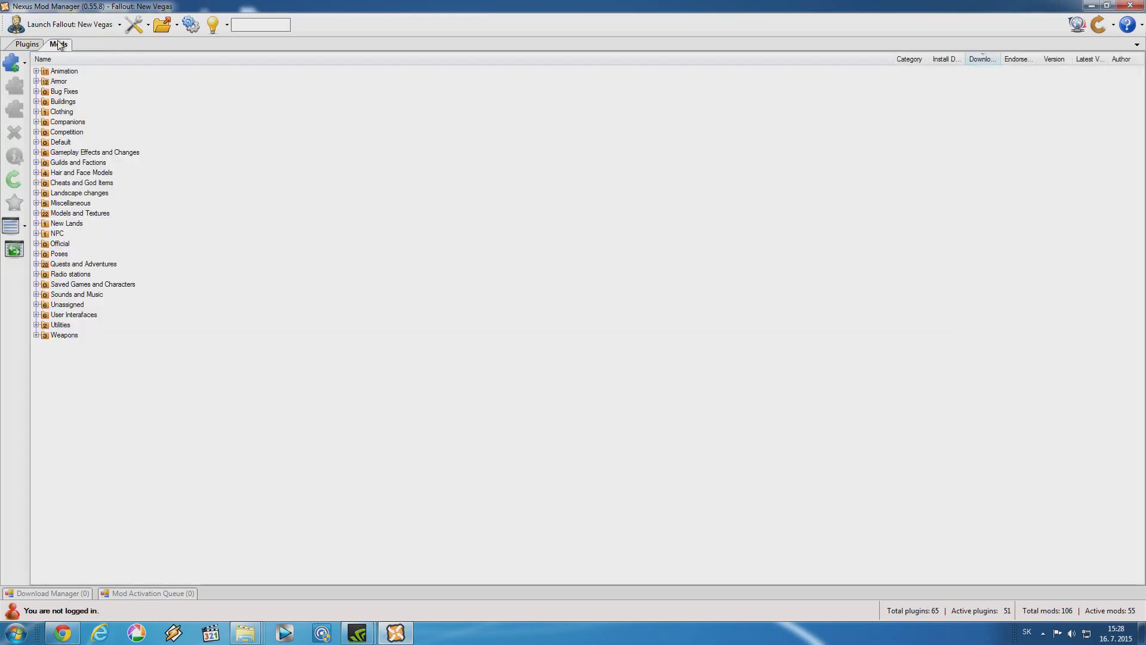
pyautogui.click(12, 65)
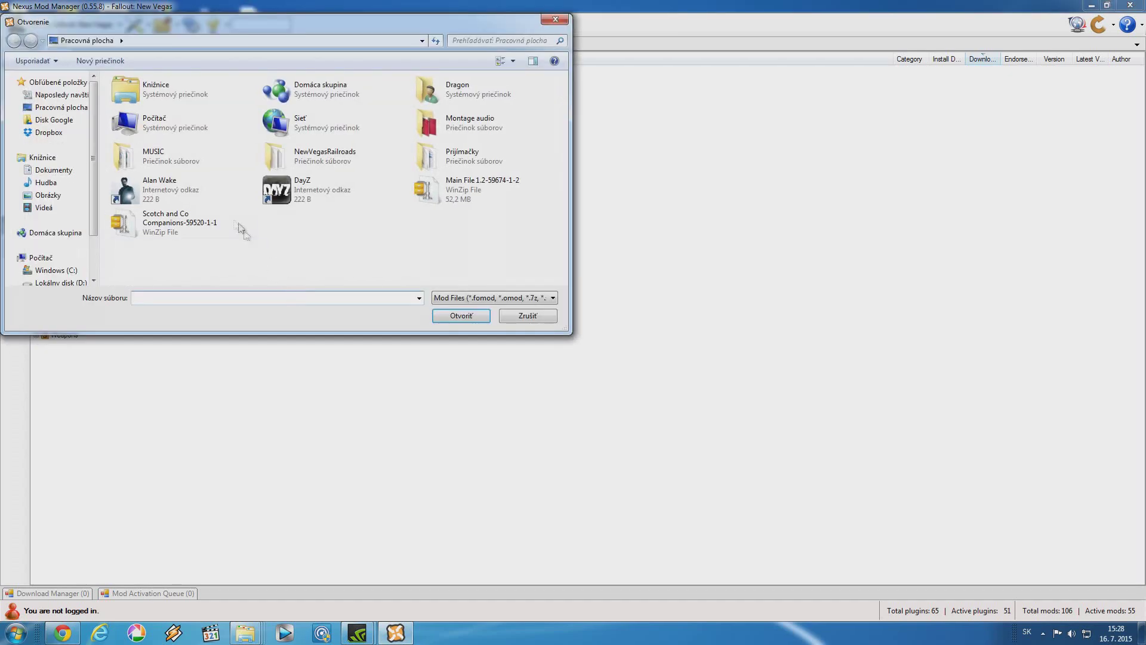
pyautogui.click(172, 227)
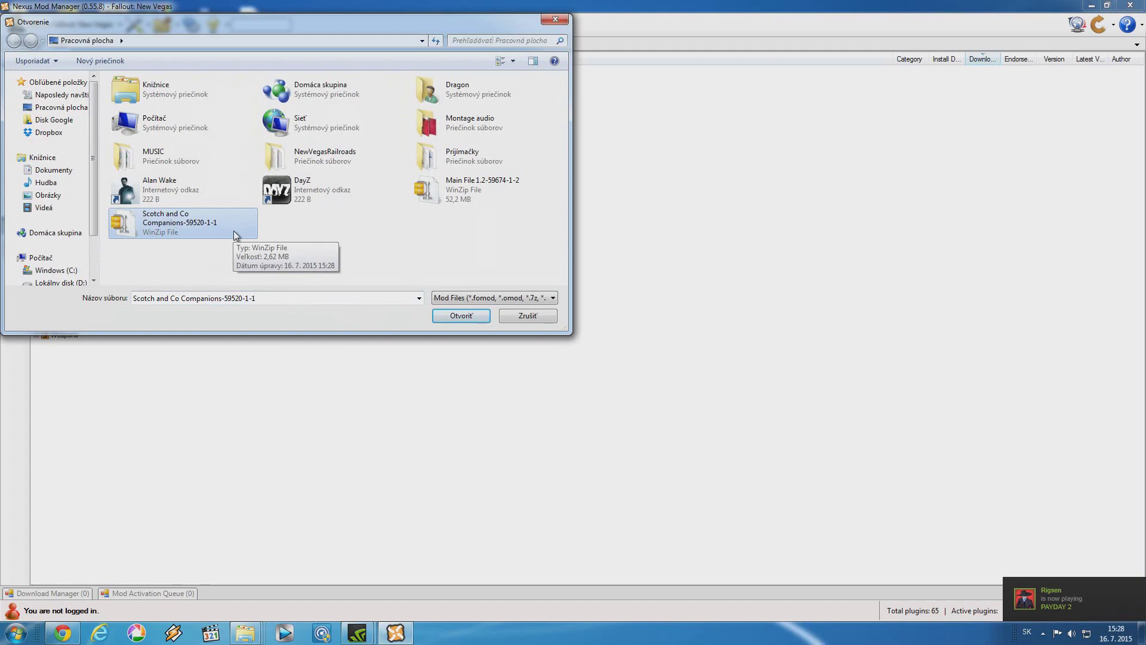
pyautogui.click(461, 316)
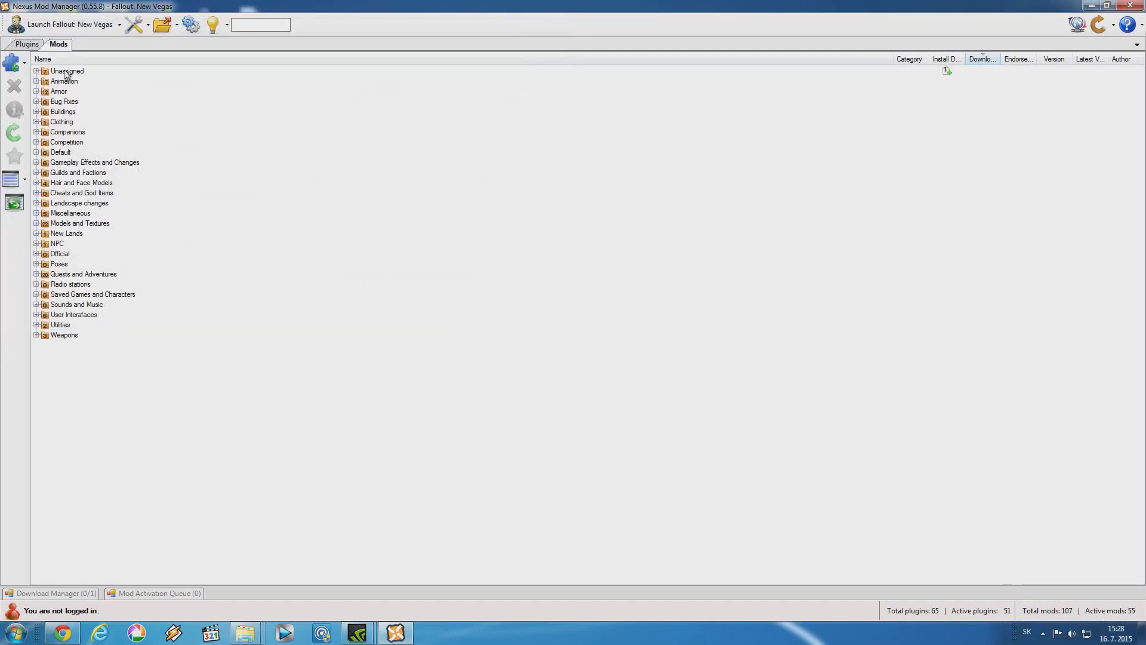
# Step: Activate the Scotch and Co Companions mod from the Unassigned category
pyautogui.click(66, 72)
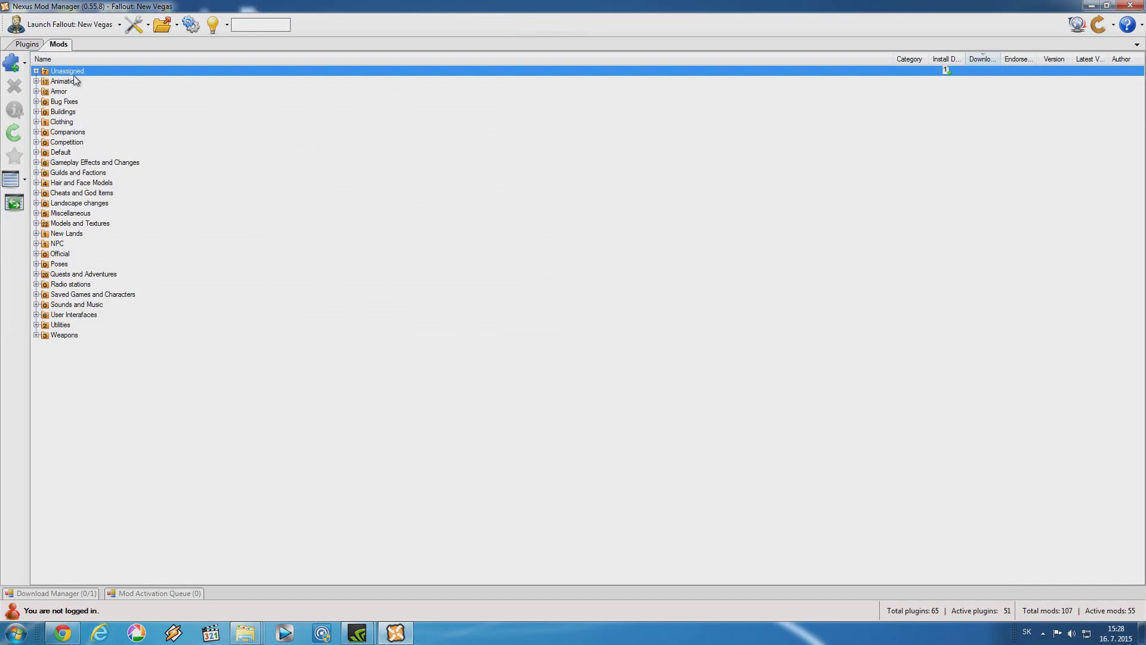
pyautogui.click(36, 71)
pyautogui.click(67, 82)
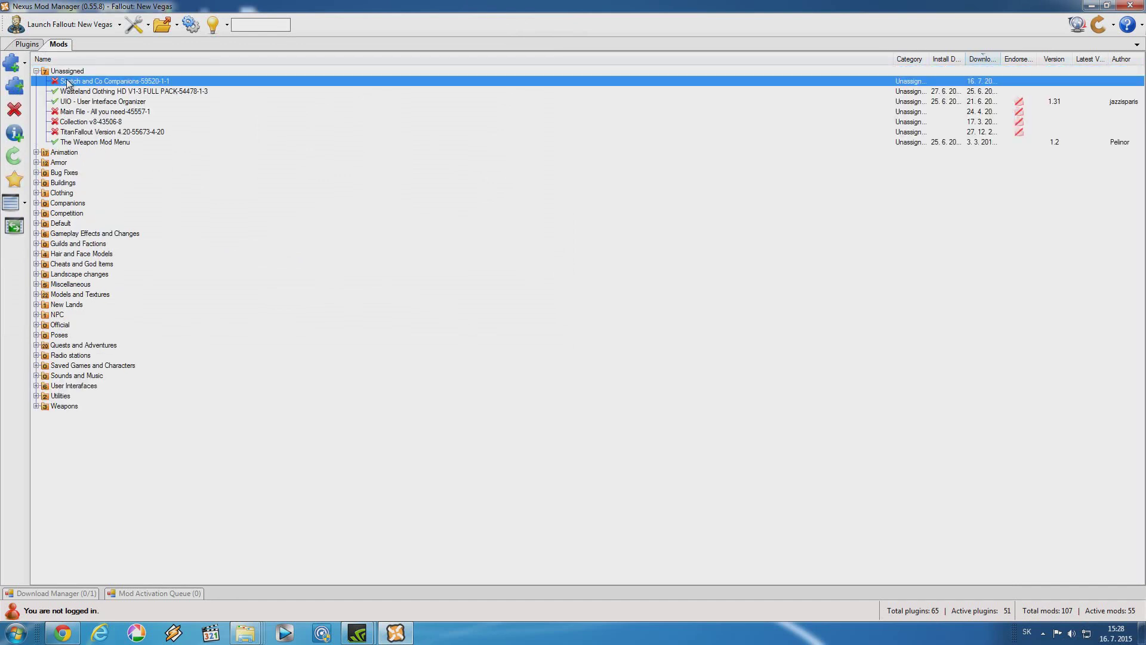
pyautogui.click(15, 90)
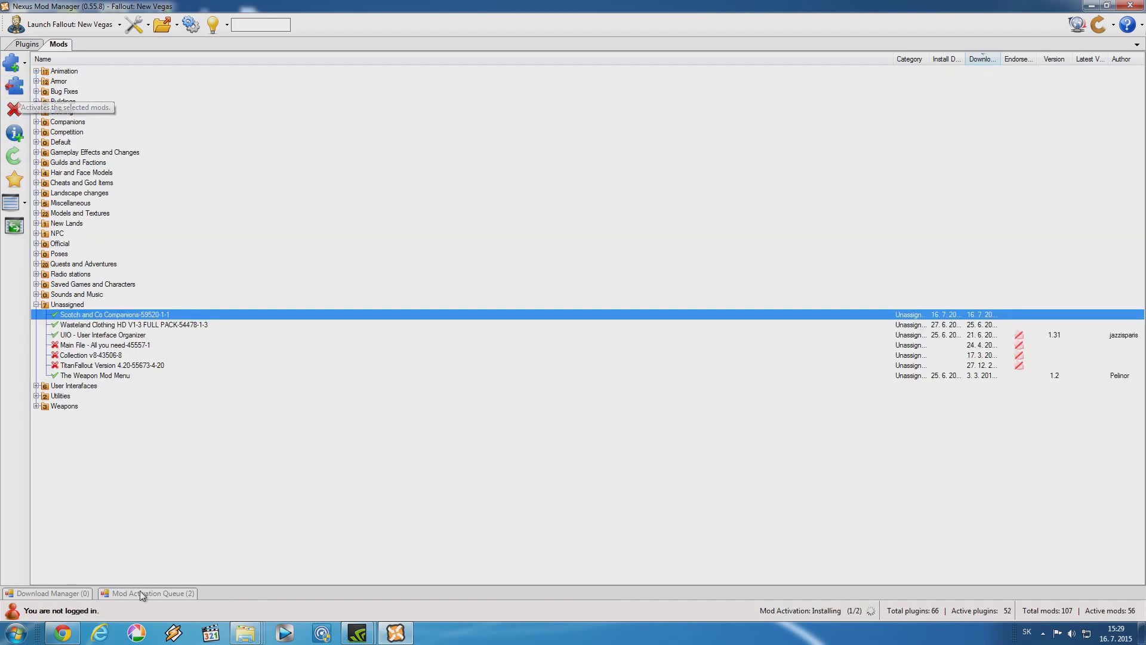
pyautogui.click(142, 594)
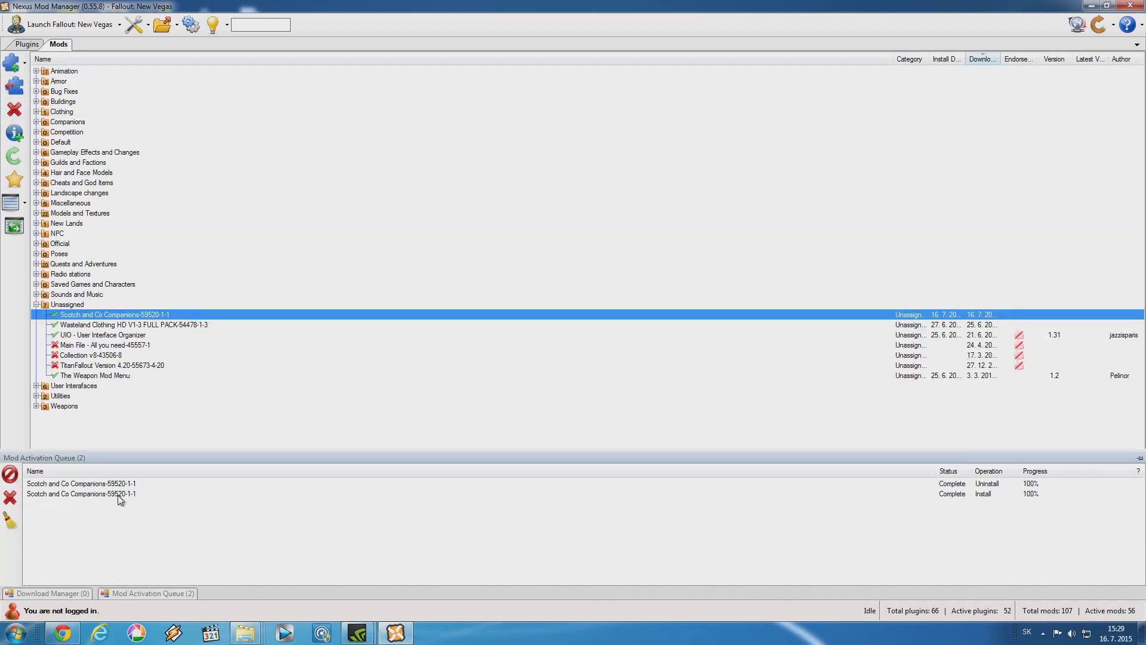
# Step: Enable the MMDogCompanions.esp plugin as load-order entry 52
pyautogui.click(27, 44)
pyautogui.moveTo(173, 262); pyautogui.dragTo(173, 387)
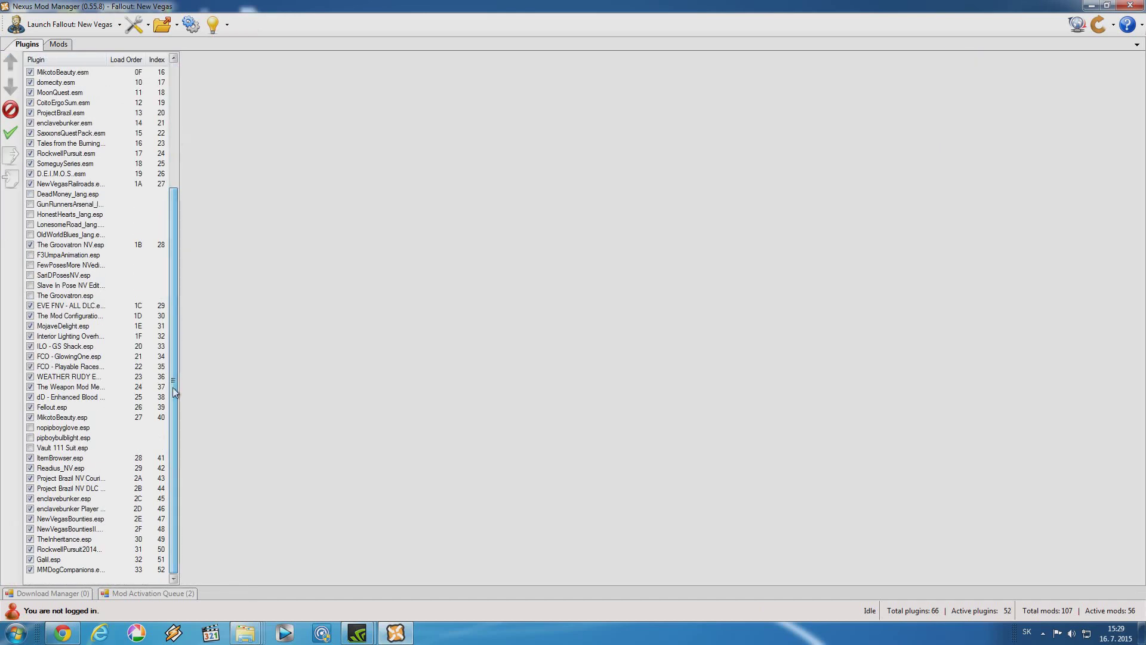
pyautogui.click(63, 570)
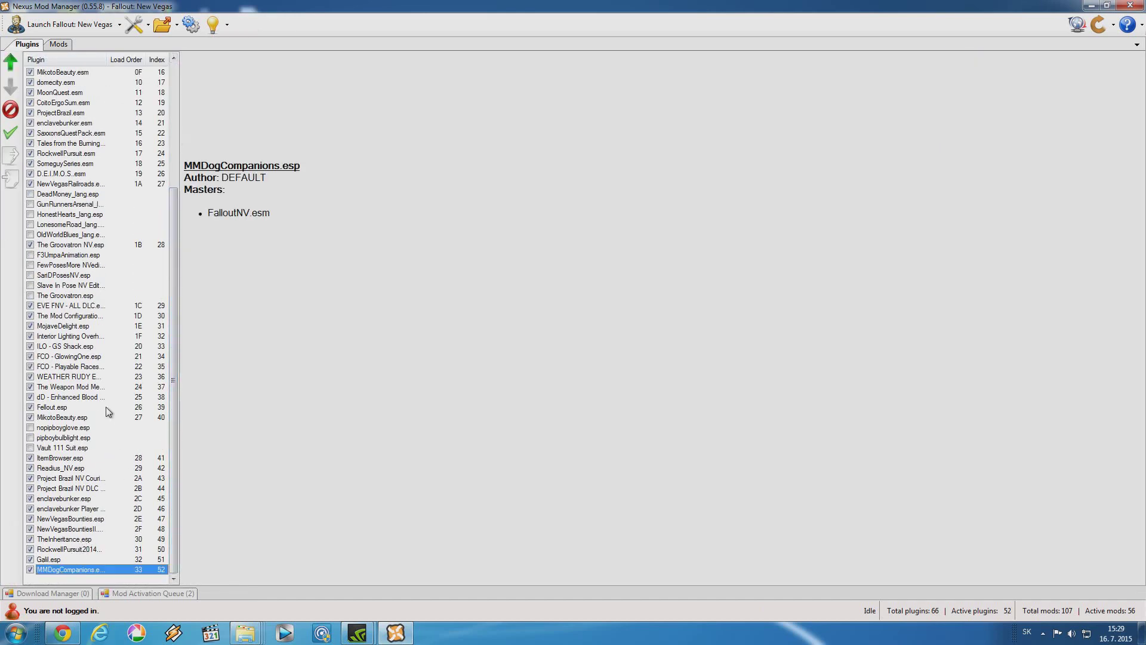